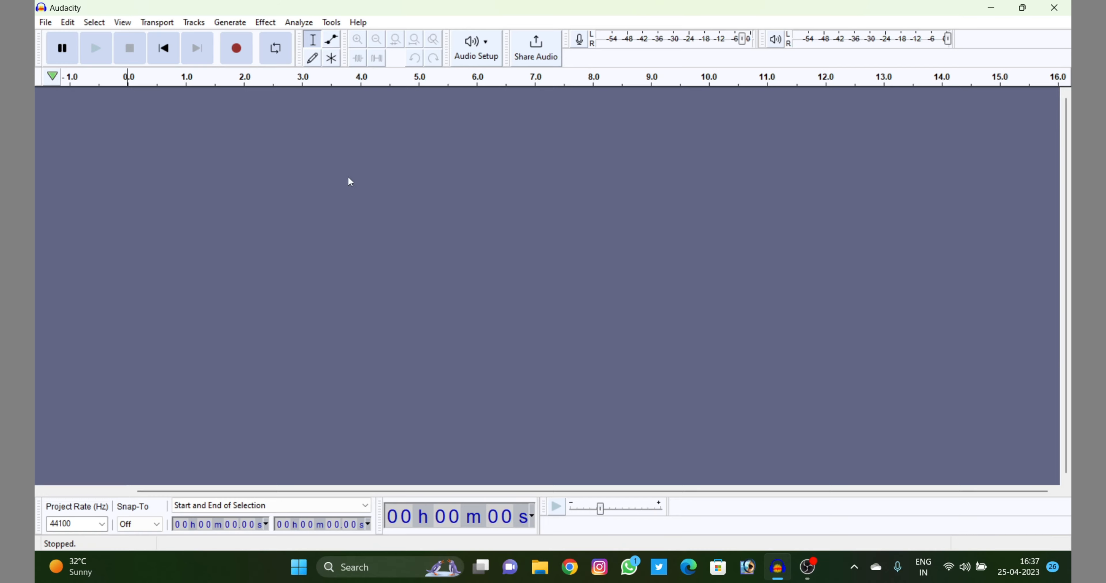
Step: Record a voice clip about 20 seconds long on a new track, pausing the recording before stopping it
left_click(236, 49)
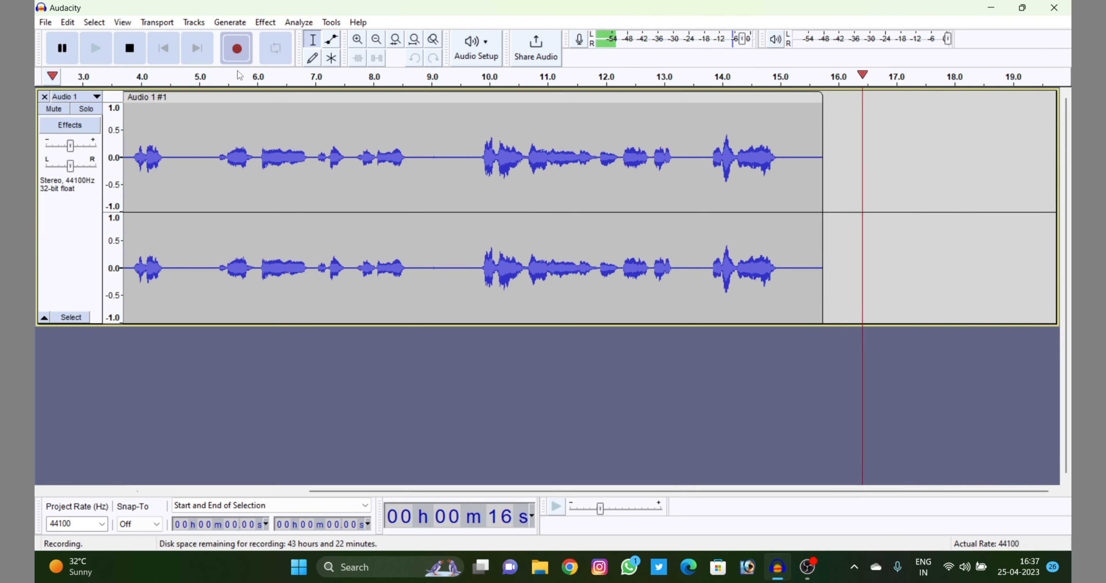
left_click(70, 58)
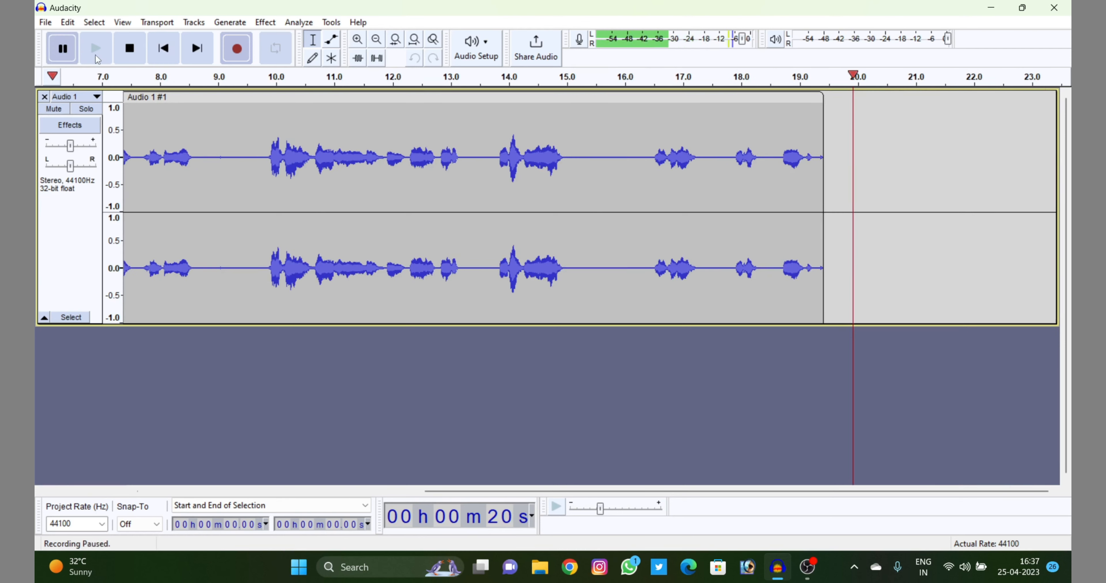
left_click(131, 52)
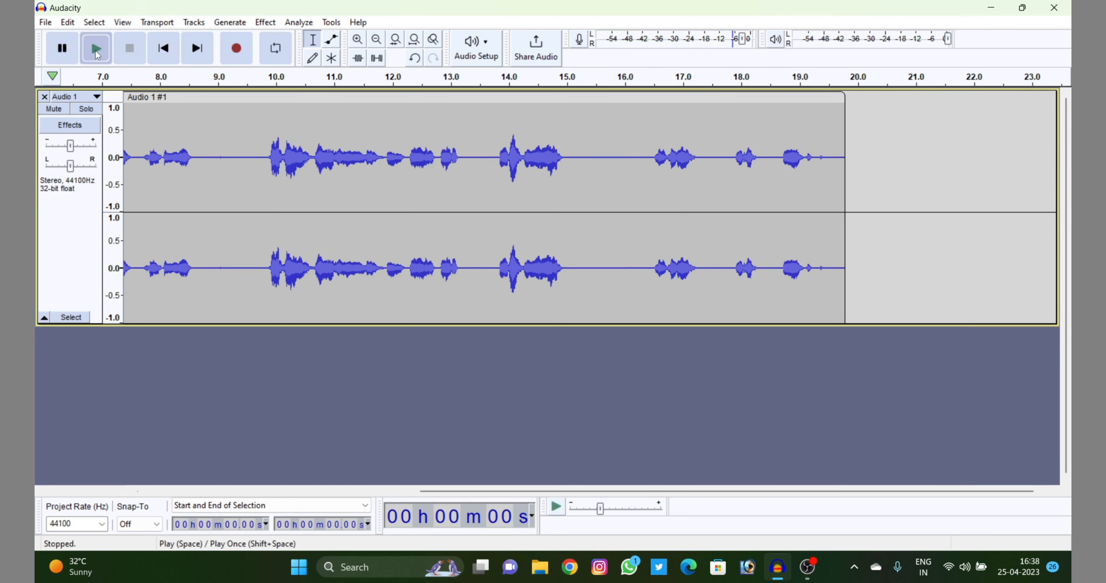
Step: Play back the new recording from the beginning and pause it at about 12 seconds
left_click(95, 50)
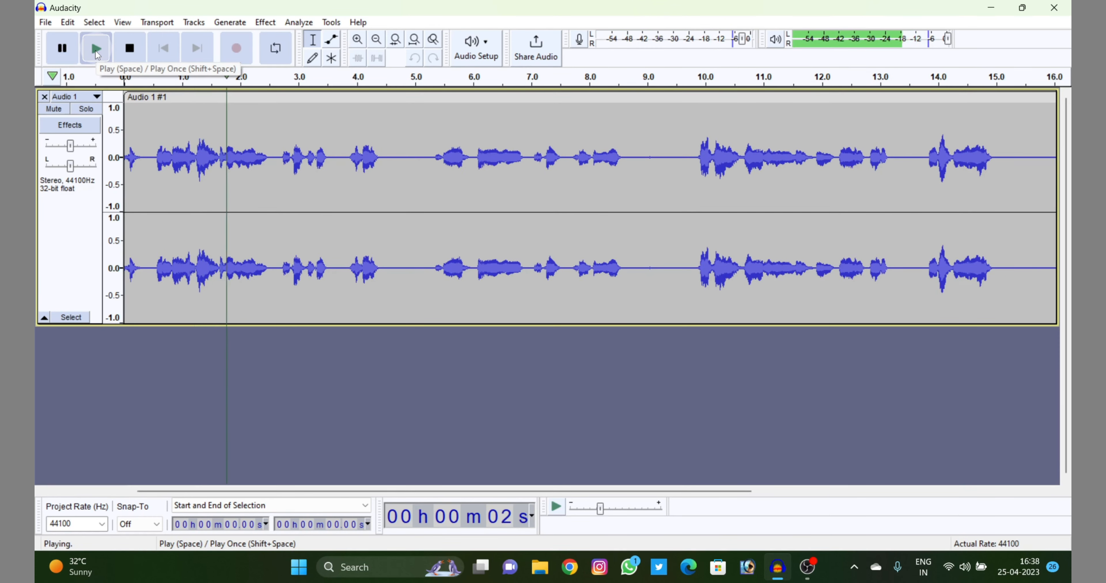
left_click(95, 50)
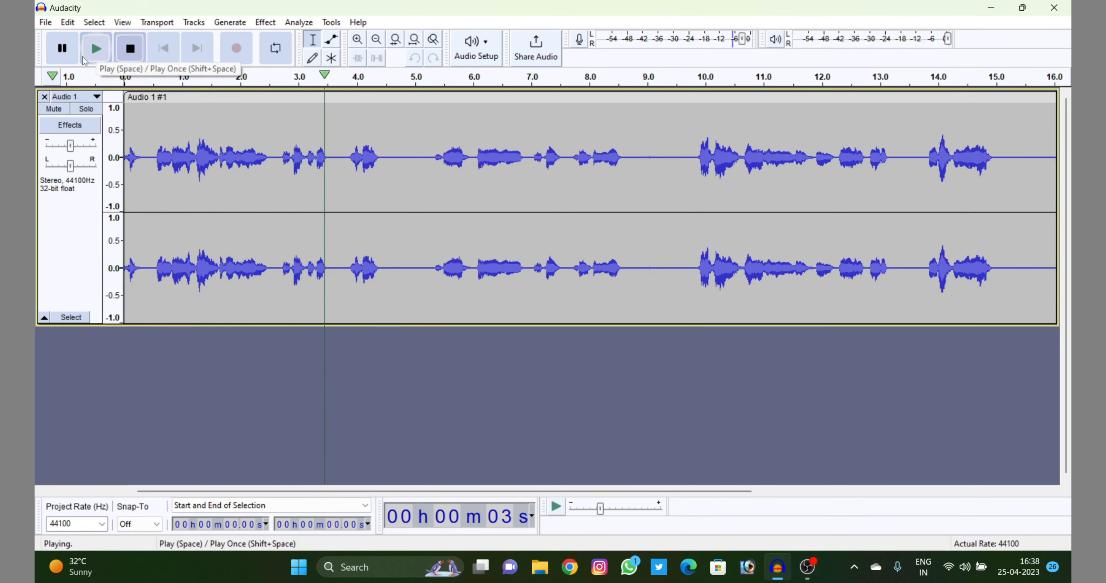
left_click(67, 57)
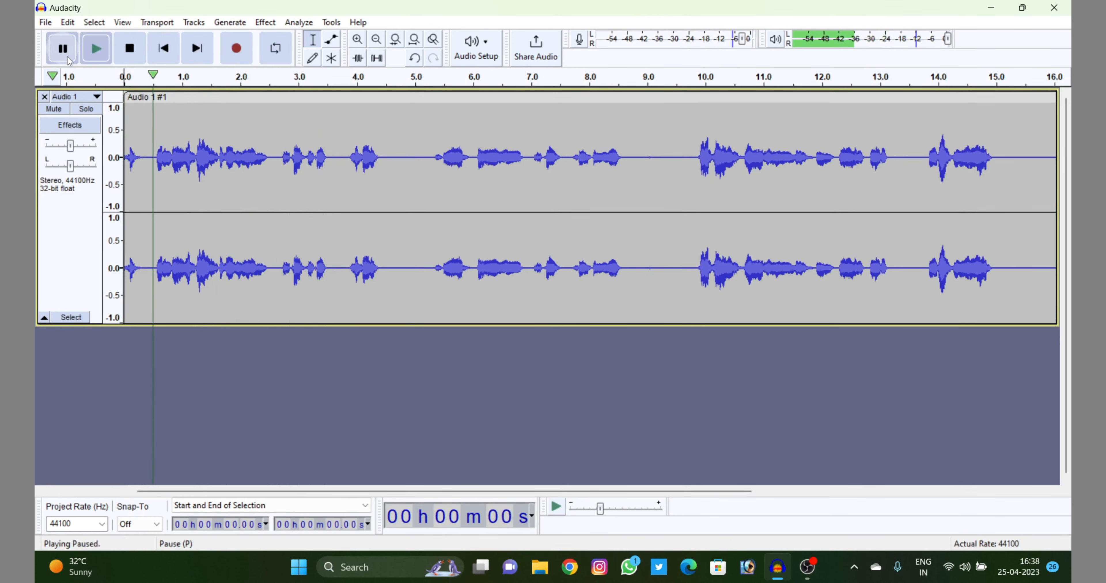
left_click(96, 50)
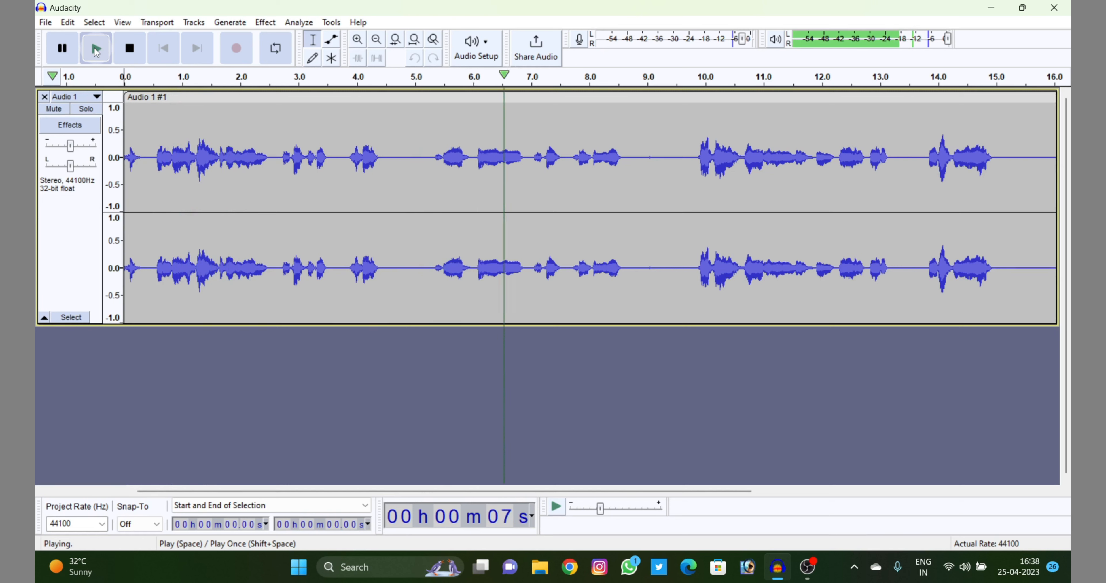
left_click(63, 57)
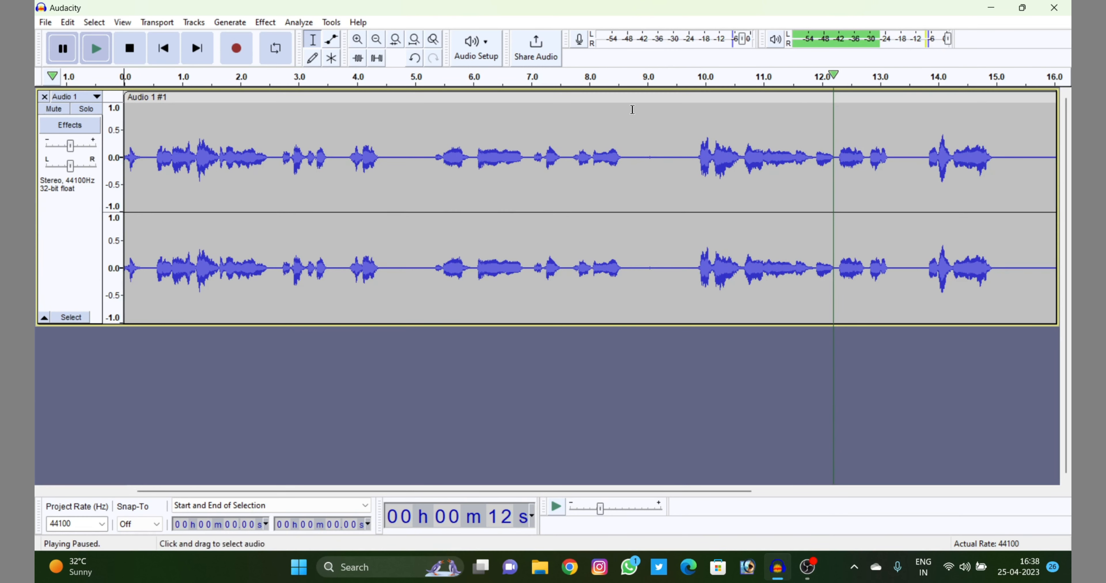
Step: Capture a noise profile with Noise Reduction from the quiet stretch between about 19.33 and 19.63 seconds near the clip's end
left_click_drag(626, 132, 672, 175)
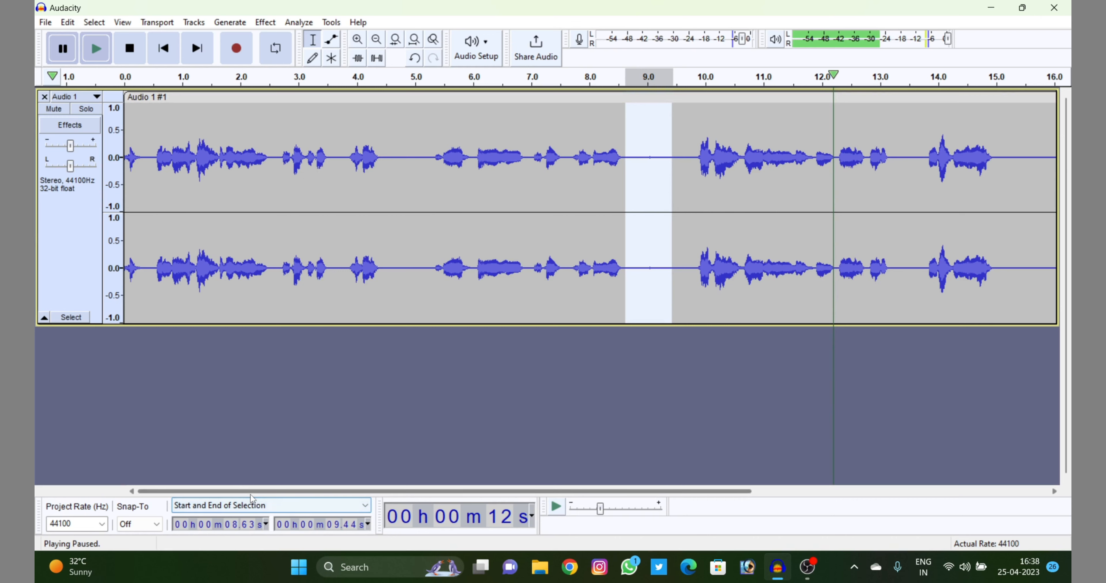
left_click_drag(251, 492, 537, 518)
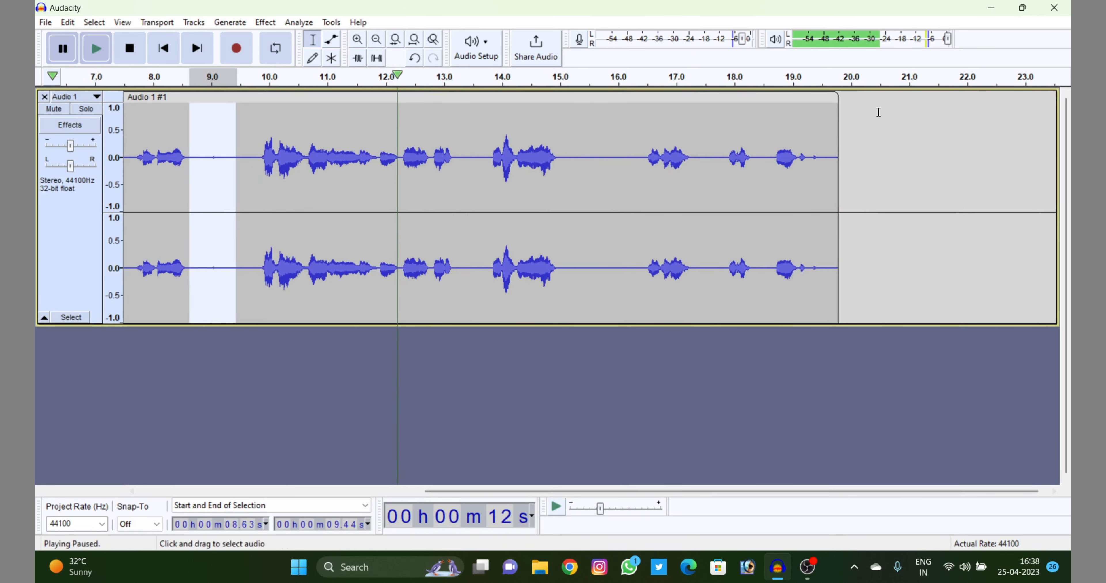
left_click_drag(812, 154, 830, 156)
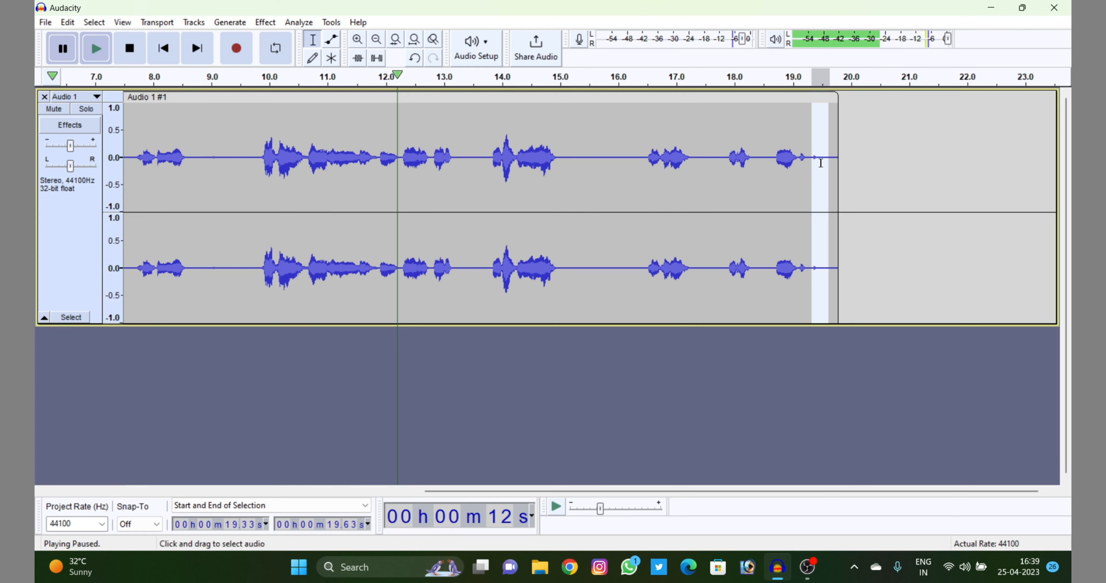
left_click(275, 27)
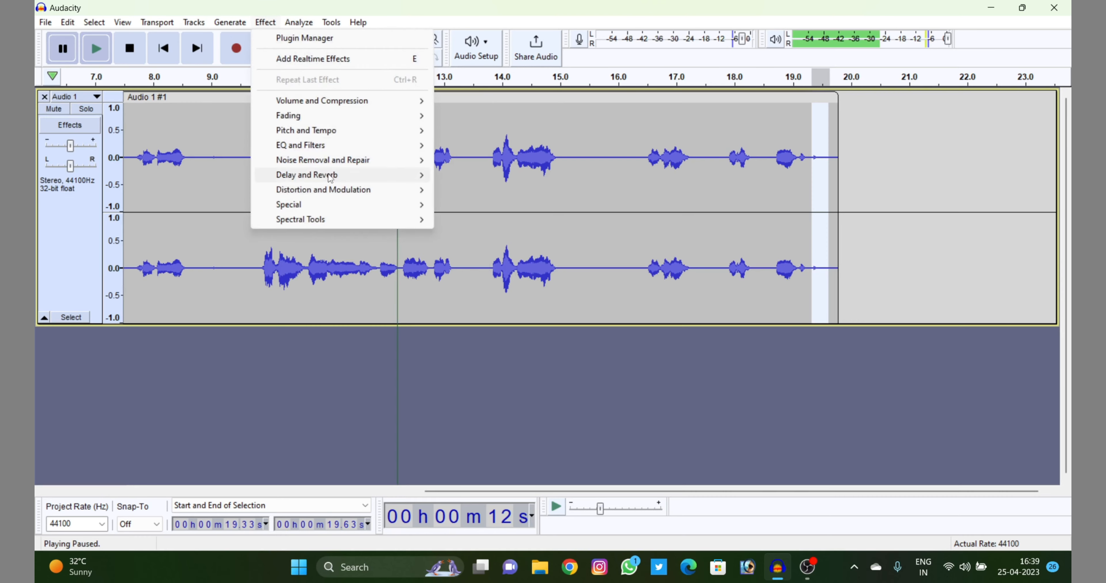
mouse_move(342, 166)
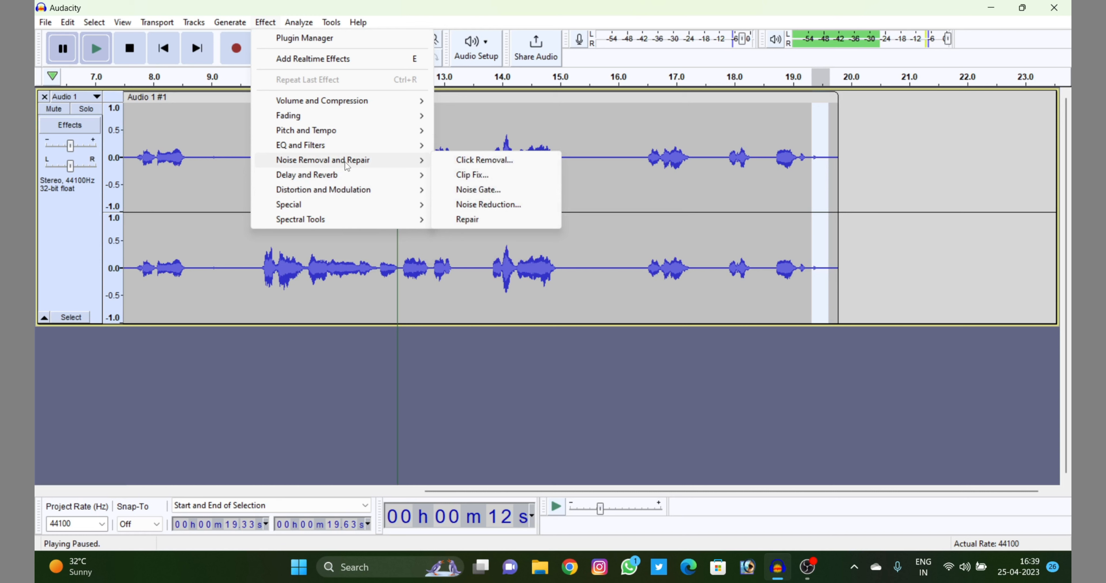
left_click(495, 208)
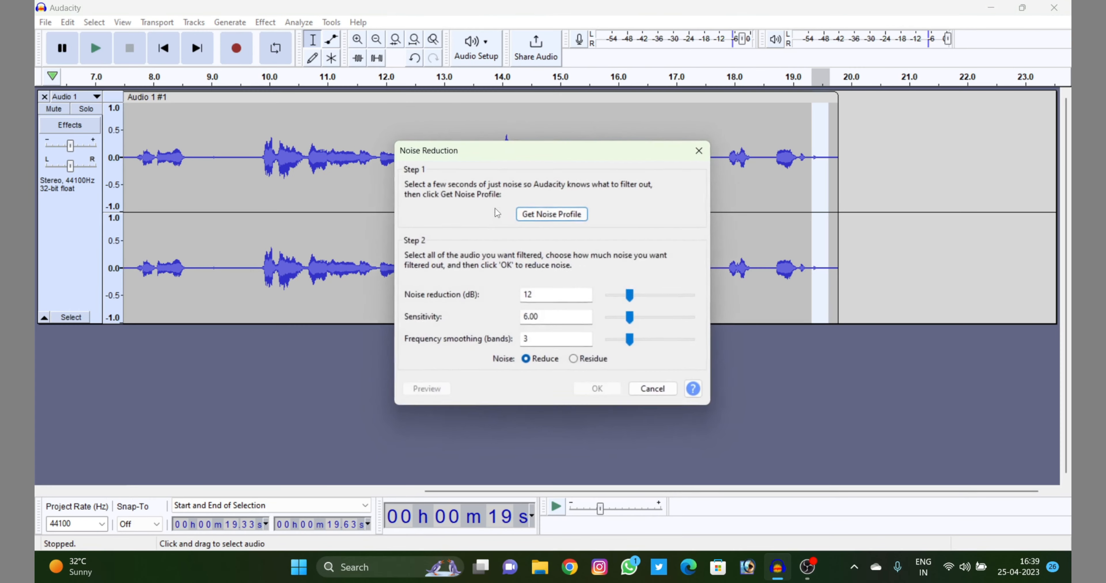
left_click(553, 215)
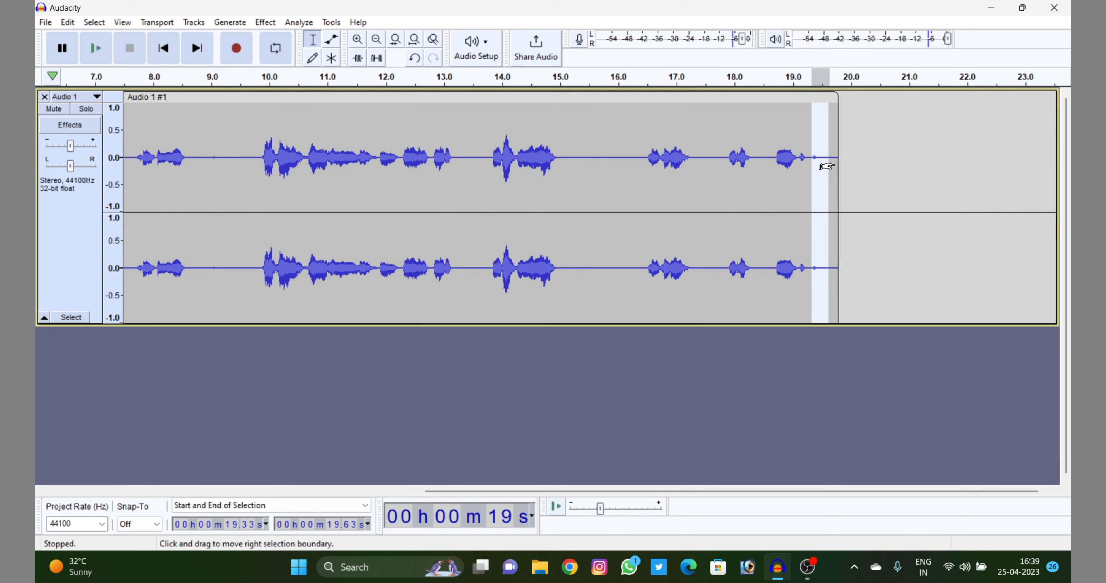
Step: Take a Noise Reduction profile of the whole recording and play back its first 7 seconds or so
key("ctrl+a")
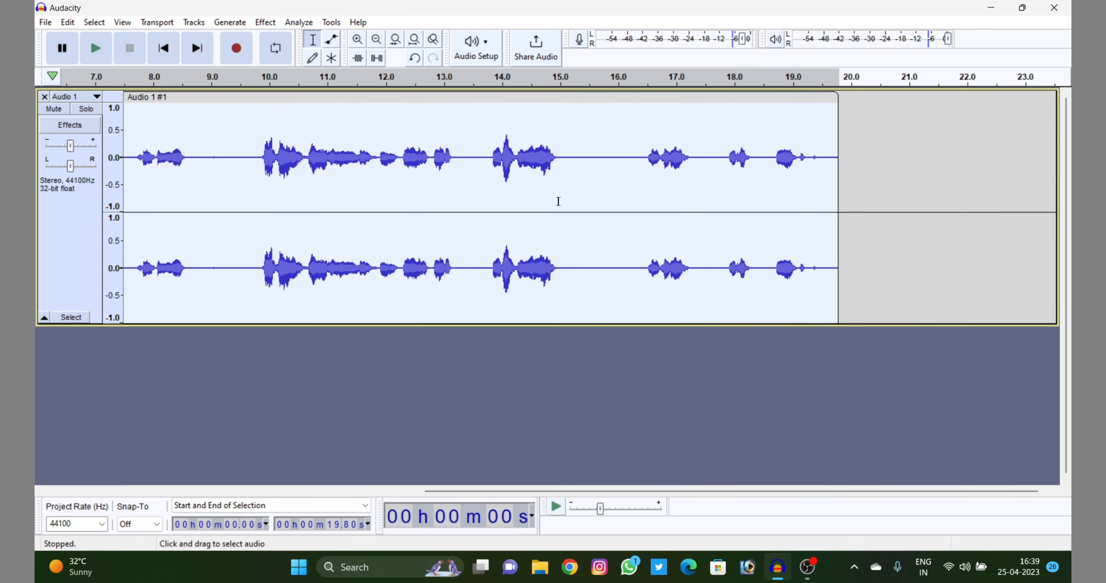
left_click_drag(496, 492, 99, 487)
left_click(129, 492)
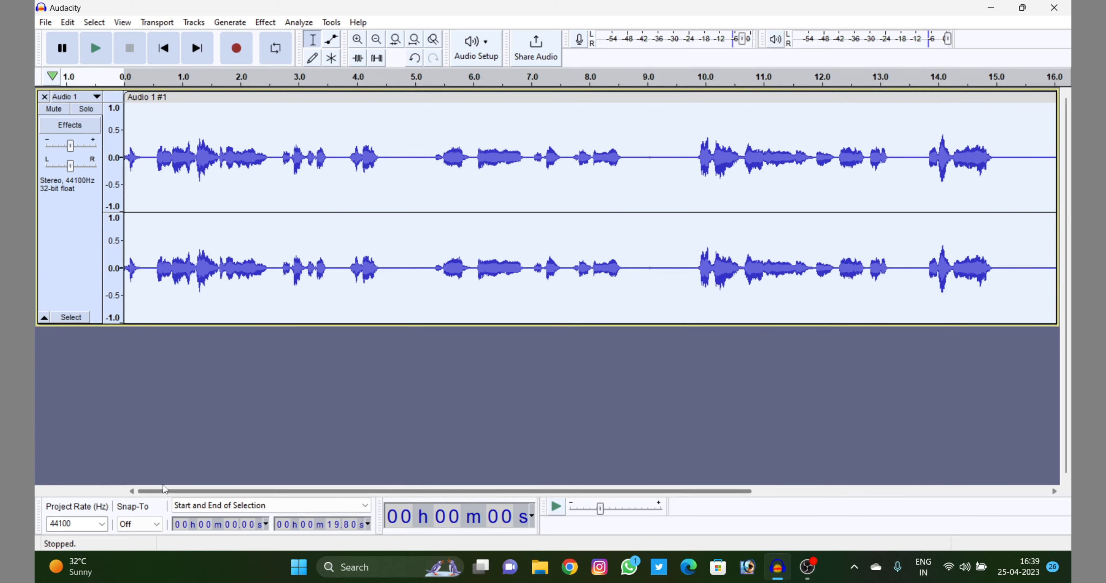
left_click(265, 21)
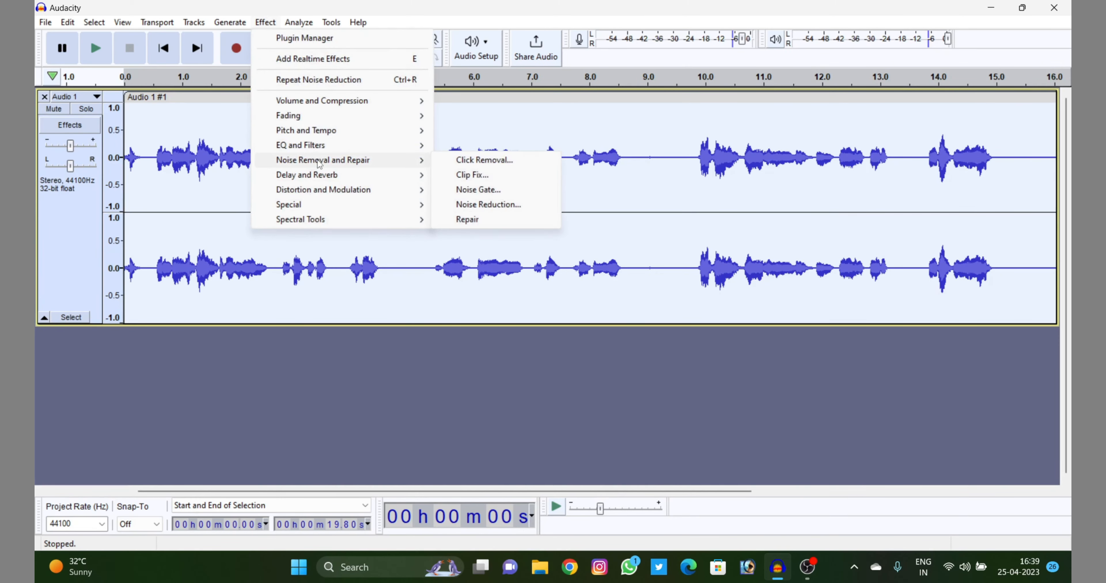
left_click(495, 208)
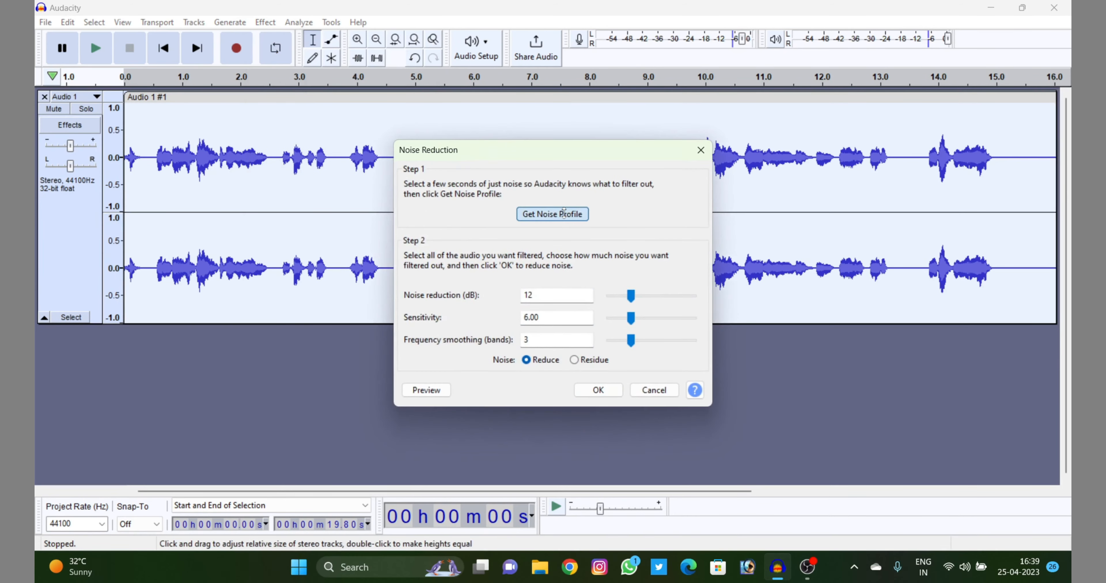
left_click(563, 213)
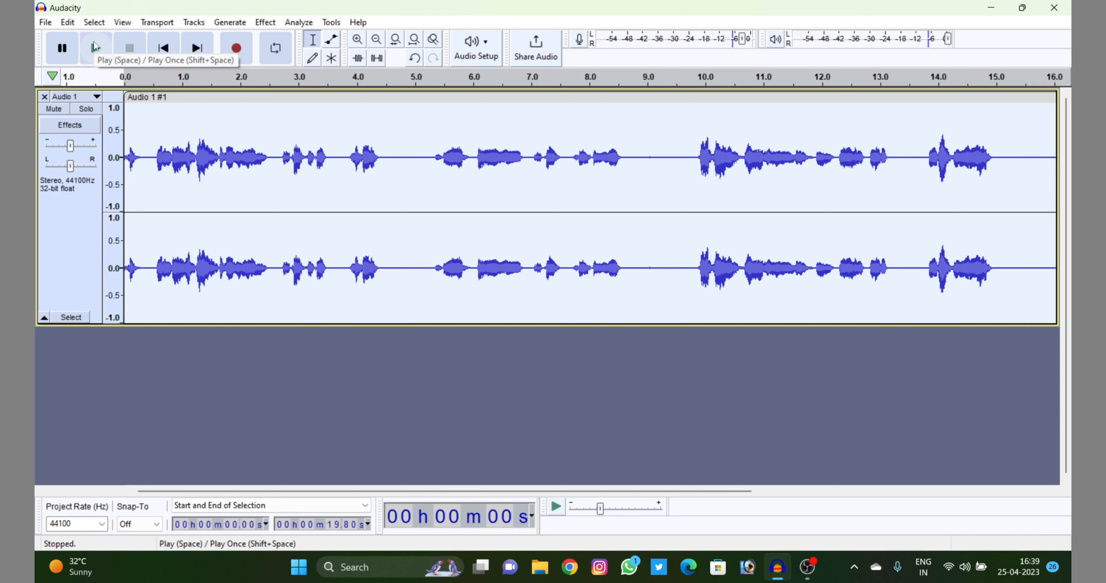
left_click(96, 47)
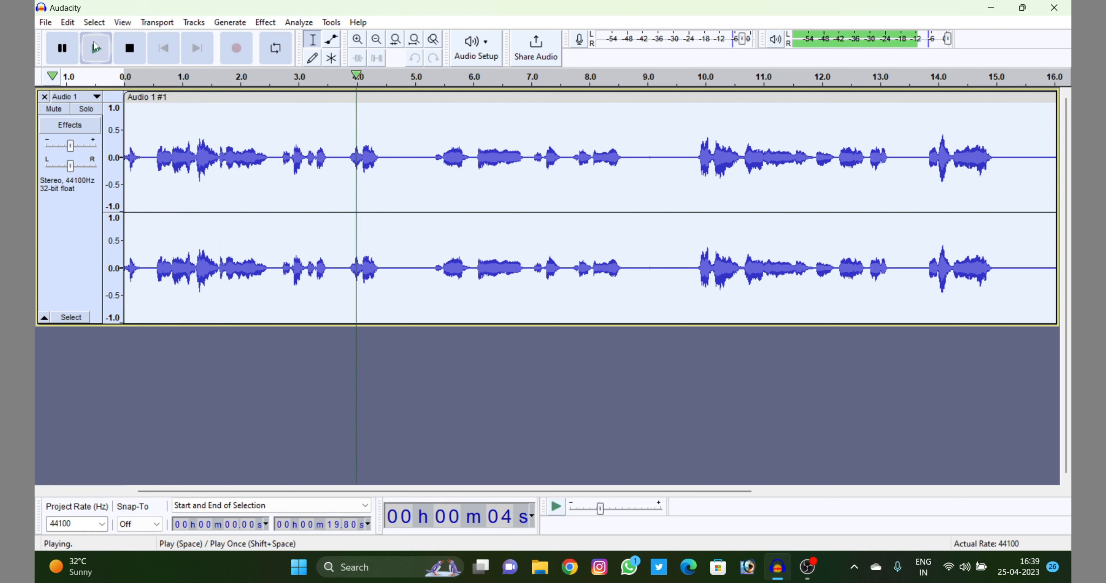
left_click(63, 48)
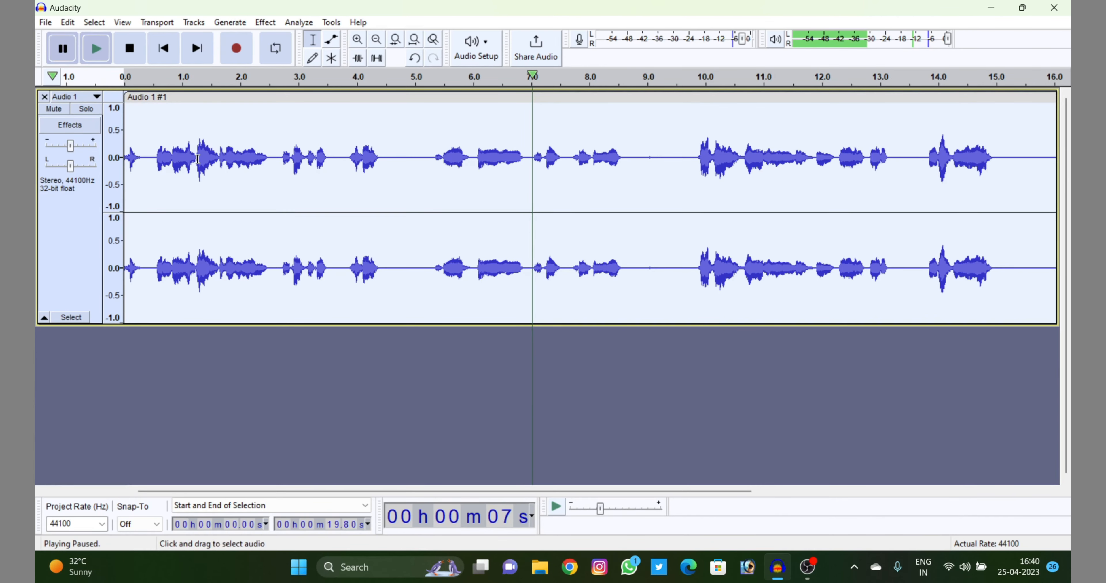
Step: Amplify the whole recording by 6.892 dB with the factory Defaults preset, previewing the effect before applying it
left_click(140, 146)
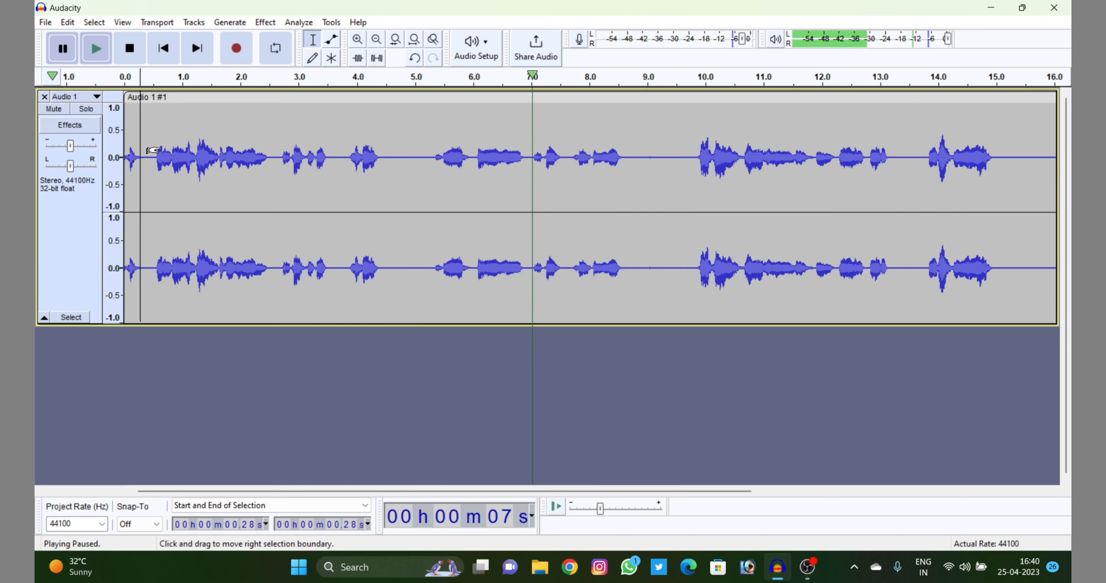
double_click(154, 150)
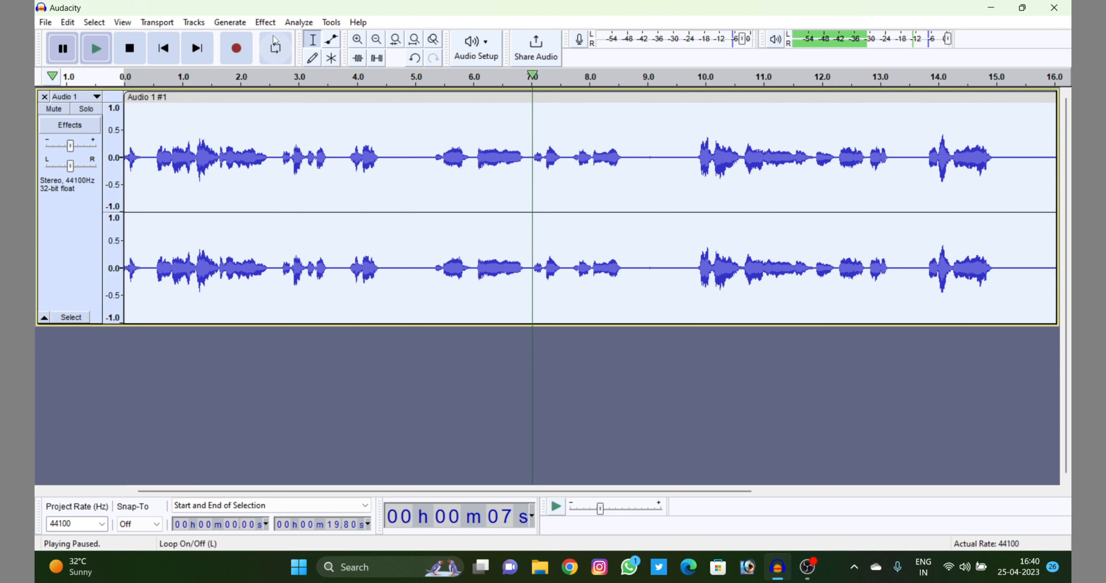
left_click(266, 23)
mouse_move(316, 101)
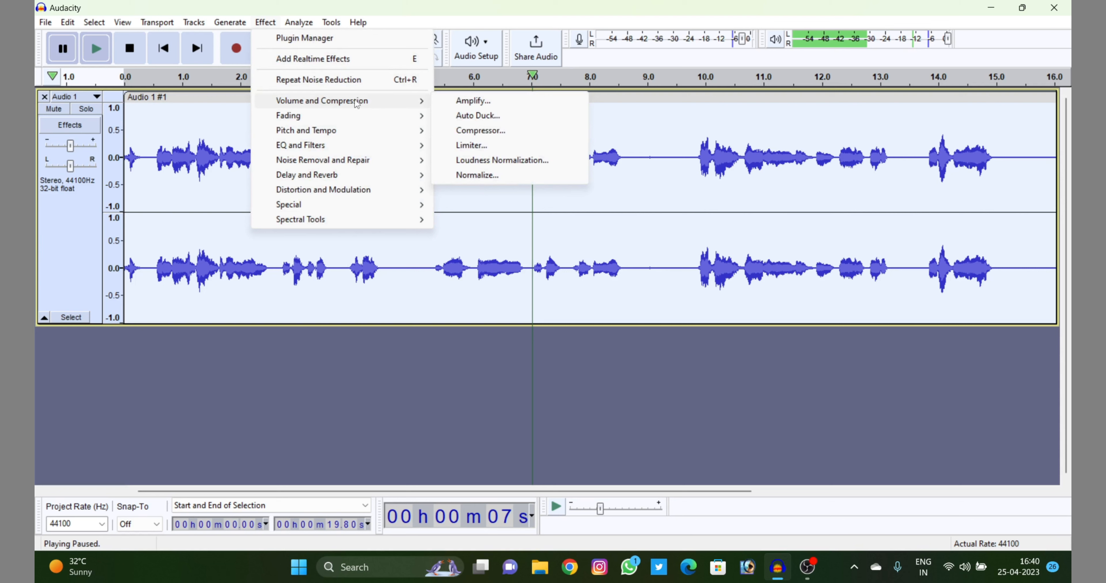
left_click(473, 101)
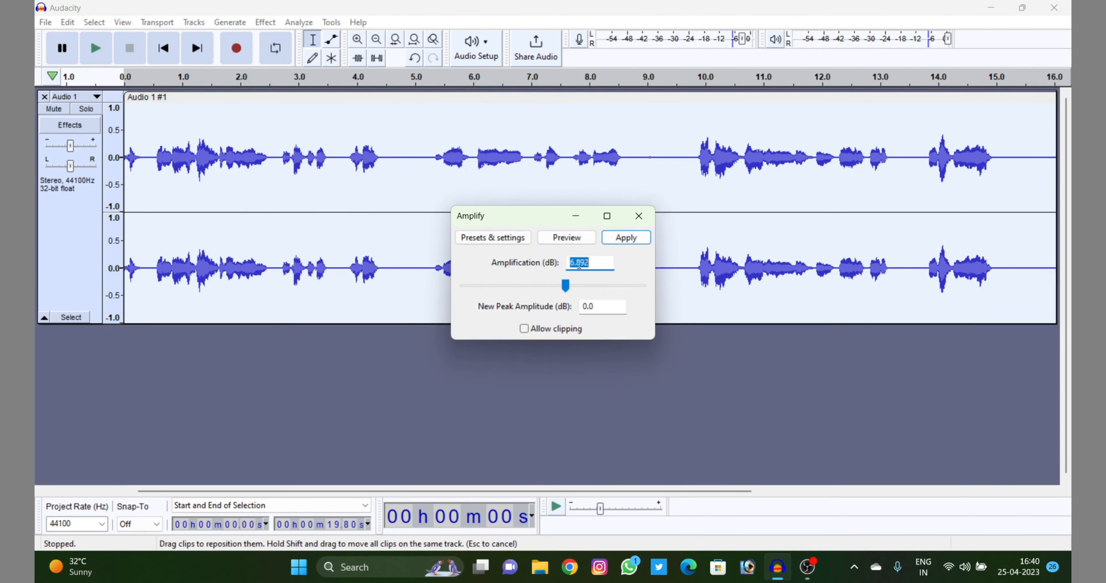
left_click(494, 238)
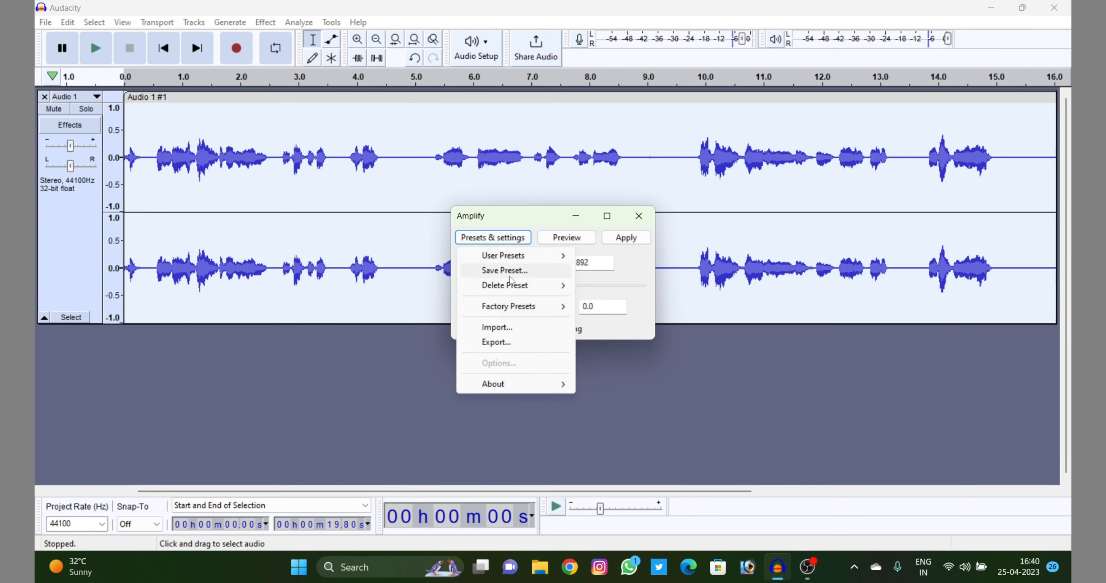
mouse_move(513, 308)
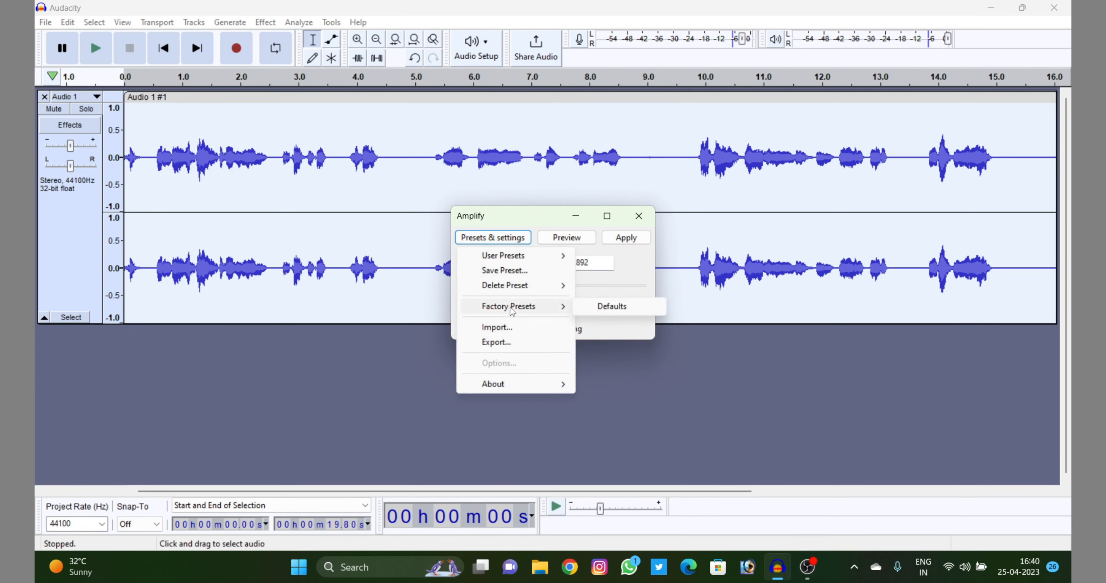
left_click(618, 307)
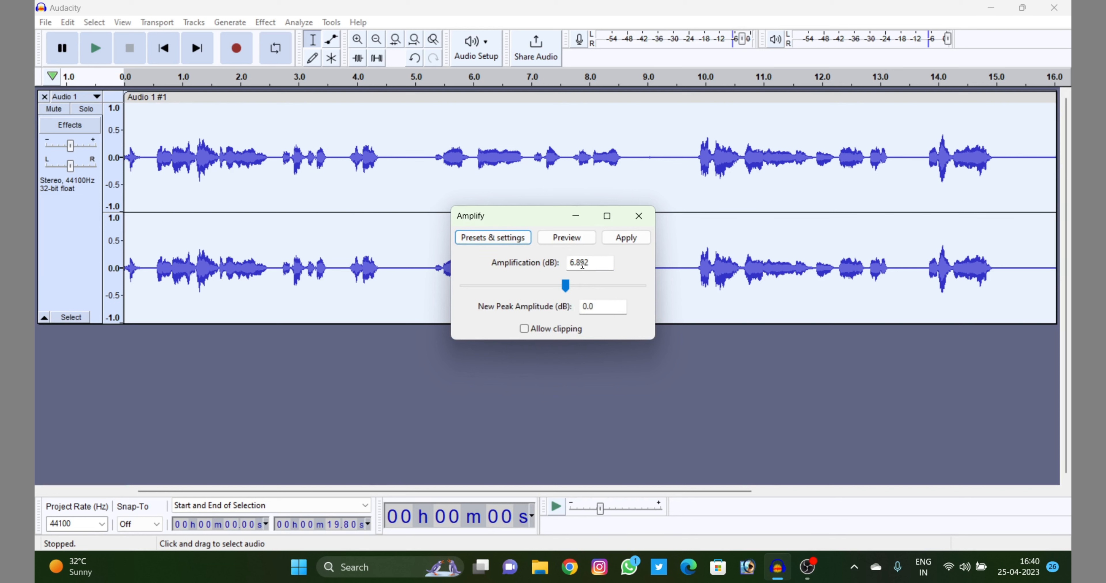
left_click(579, 237)
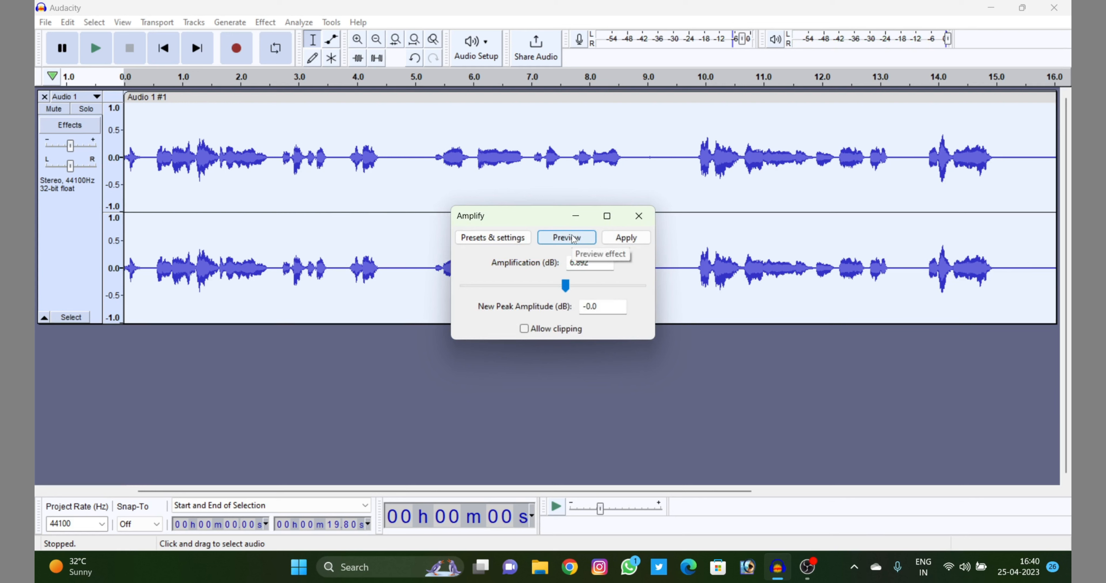
left_click(625, 239)
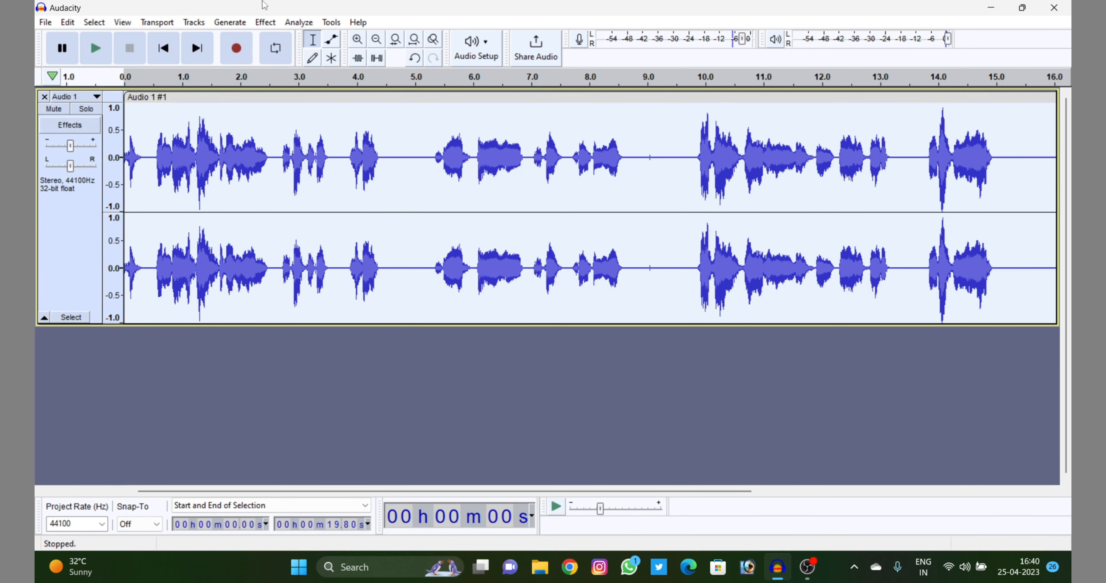
Step: Select the whole recording and open the Graphic EQ effect for it
left_click(268, 191)
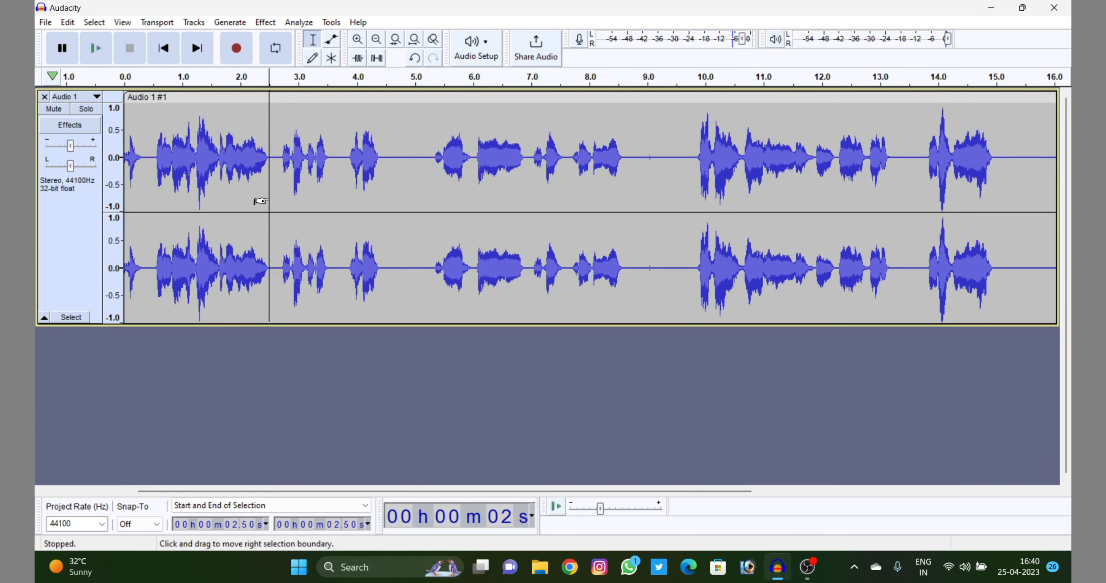
key("ctrl+a")
left_click(267, 24)
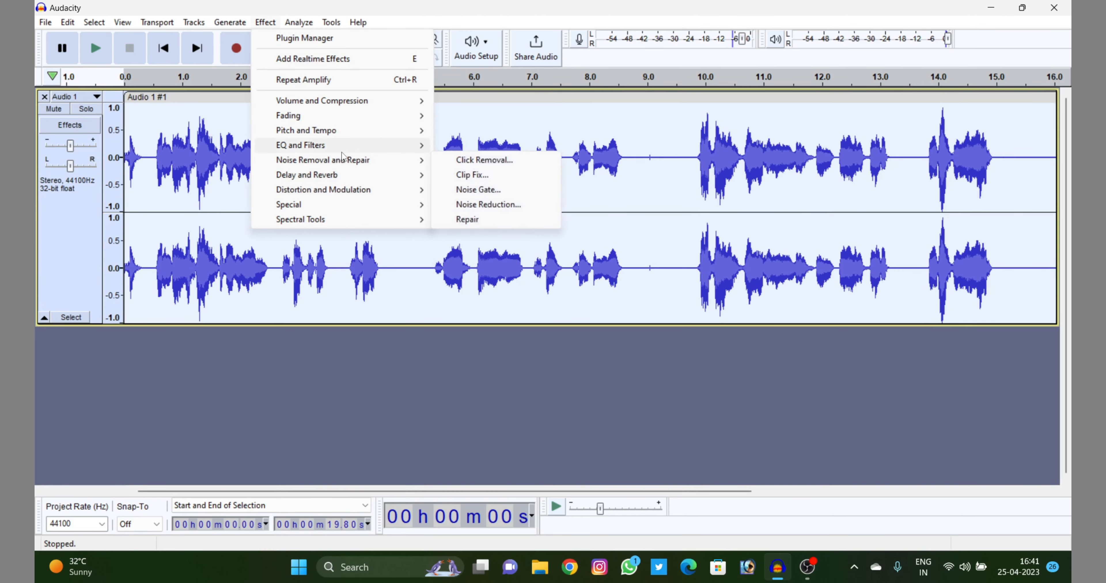
mouse_move(342, 154)
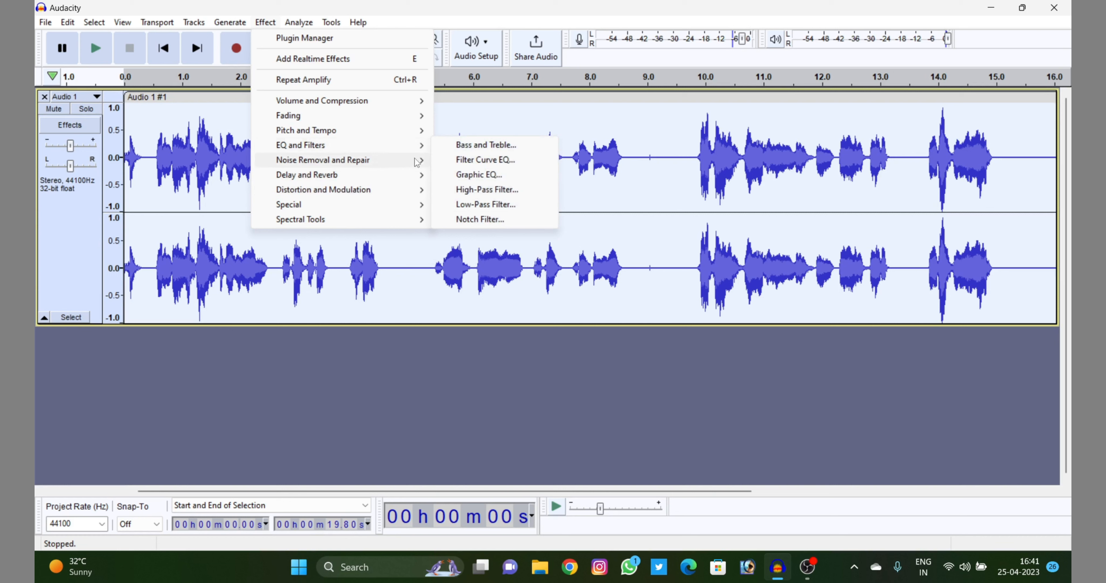
left_click(465, 177)
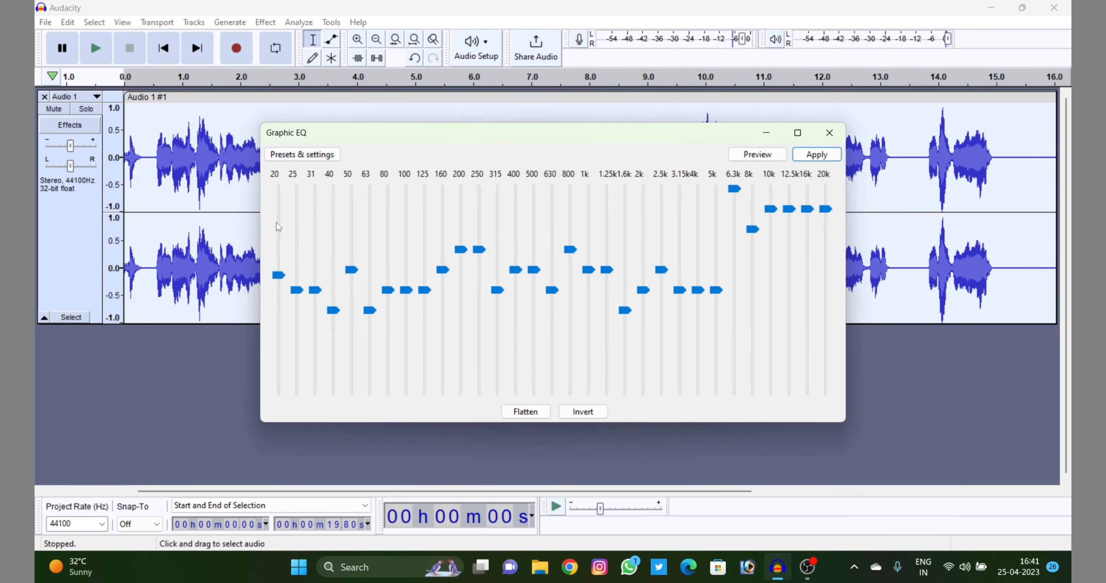
mouse_move(279, 222)
scroll(279, 221, "up", 8)
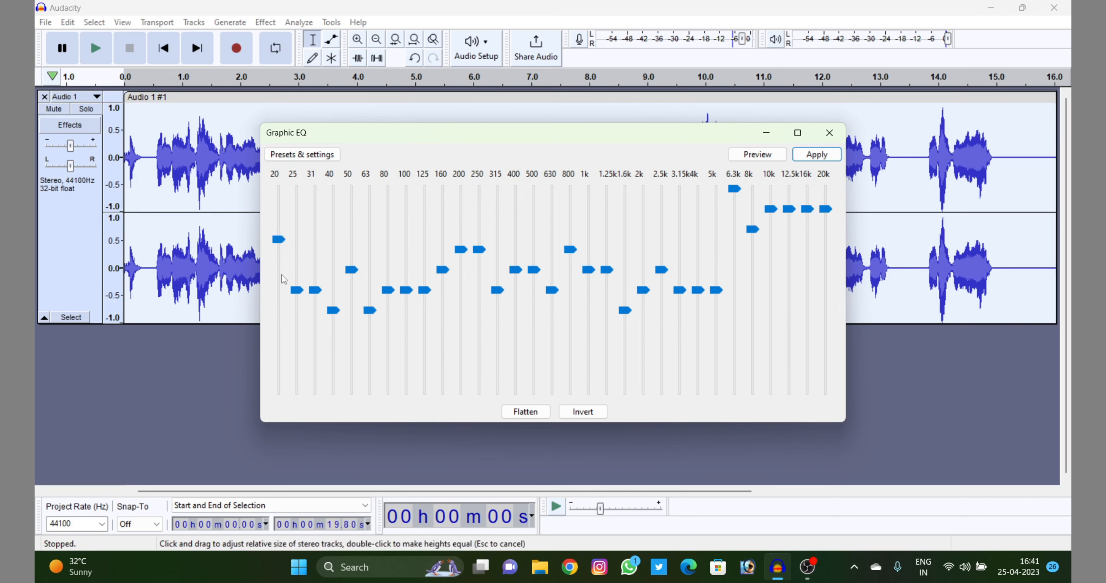
scroll(279, 275, "down", 9)
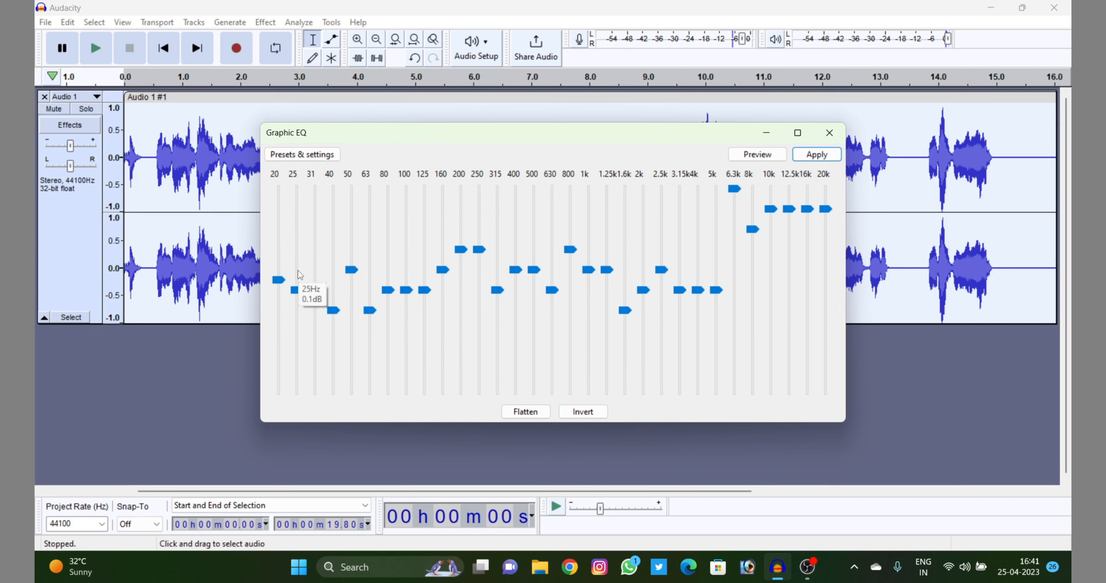
Step: Load the factory Defaults preset in the Graphic EQ and preview the effect
left_click(315, 154)
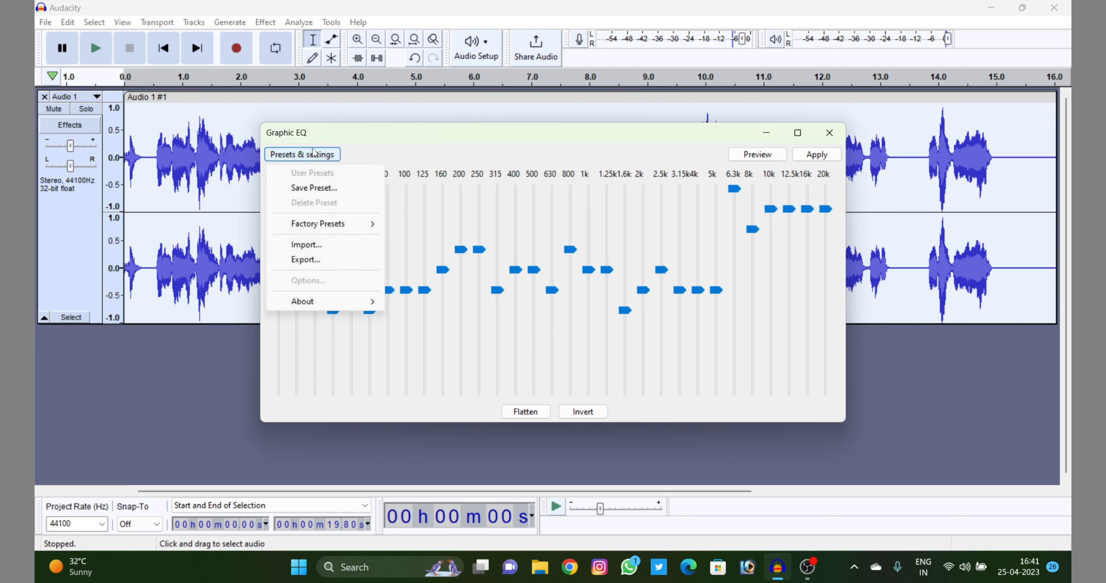
mouse_move(329, 231)
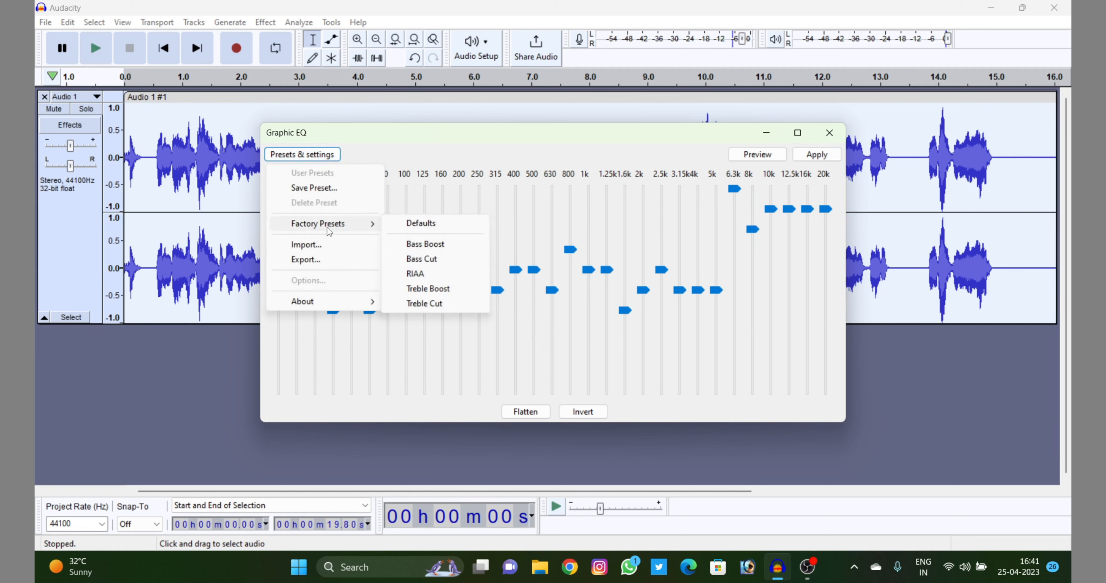
left_click(434, 223)
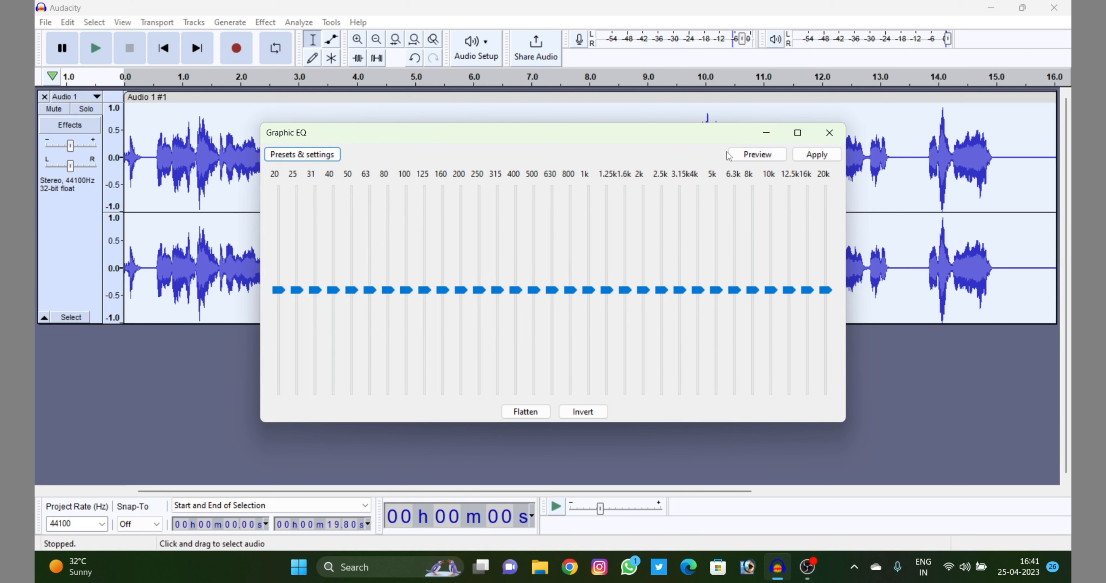
left_click(735, 157)
Step: Set the 20 and 25 Hz bands to about -3 dB, 31 Hz to -2 dB, 40 Hz to 4 dB, 50 Hz to 3 dB and 63 Hz to 2 dB
left_click(279, 291)
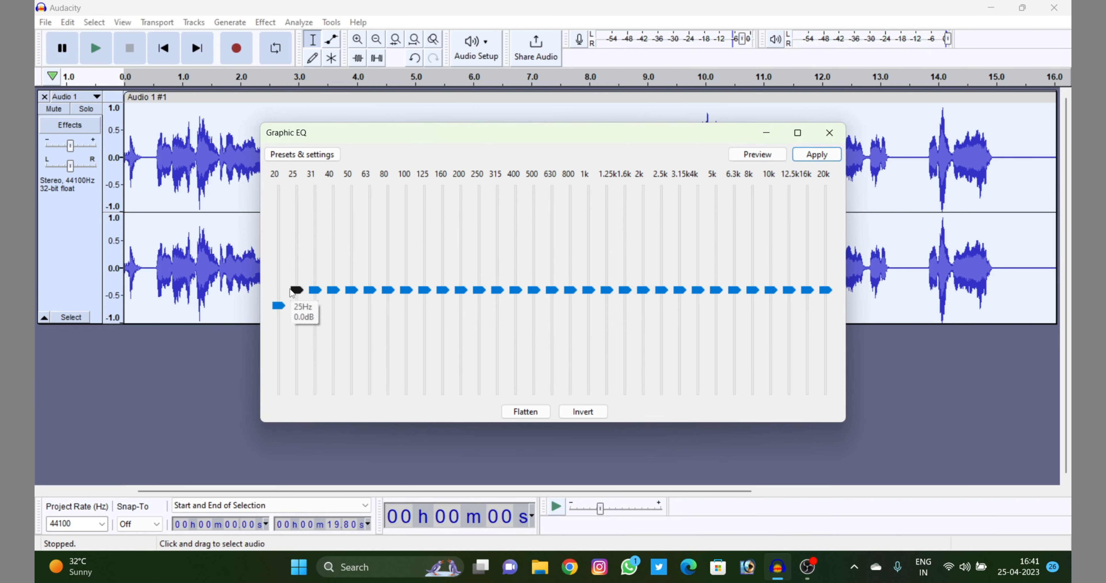
left_click_drag(292, 289, 322, 300)
left_click_drag(327, 288, 360, 279)
left_click(358, 293)
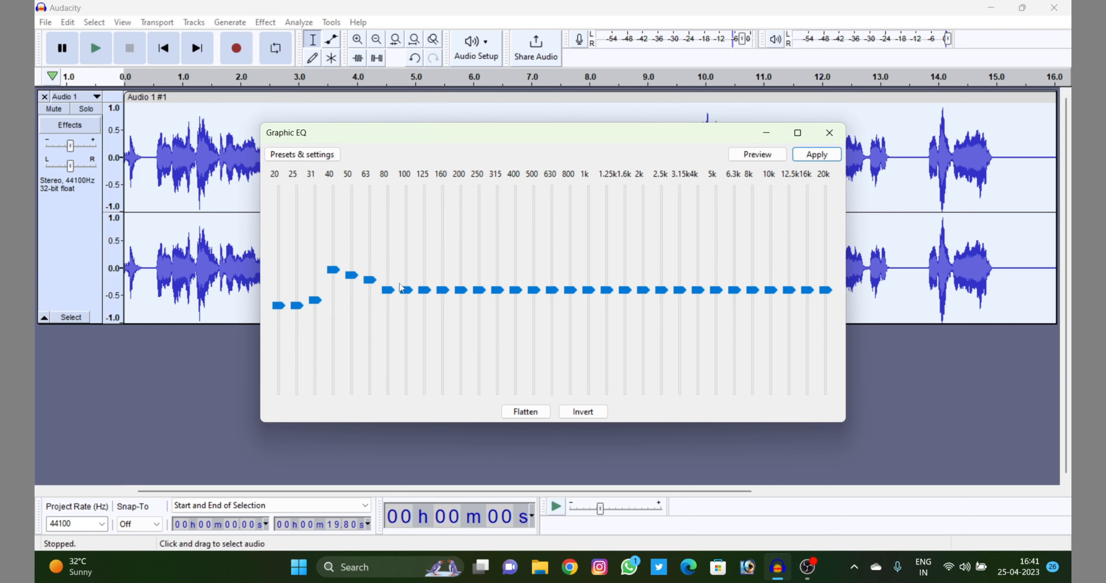
Step: Boost the 8 and 10 kHz bands to 12 dB, 12.5 and 20 kHz to about 8 dB, and 16 kHz to about 16 dB
left_click_drag(747, 295, 750, 216)
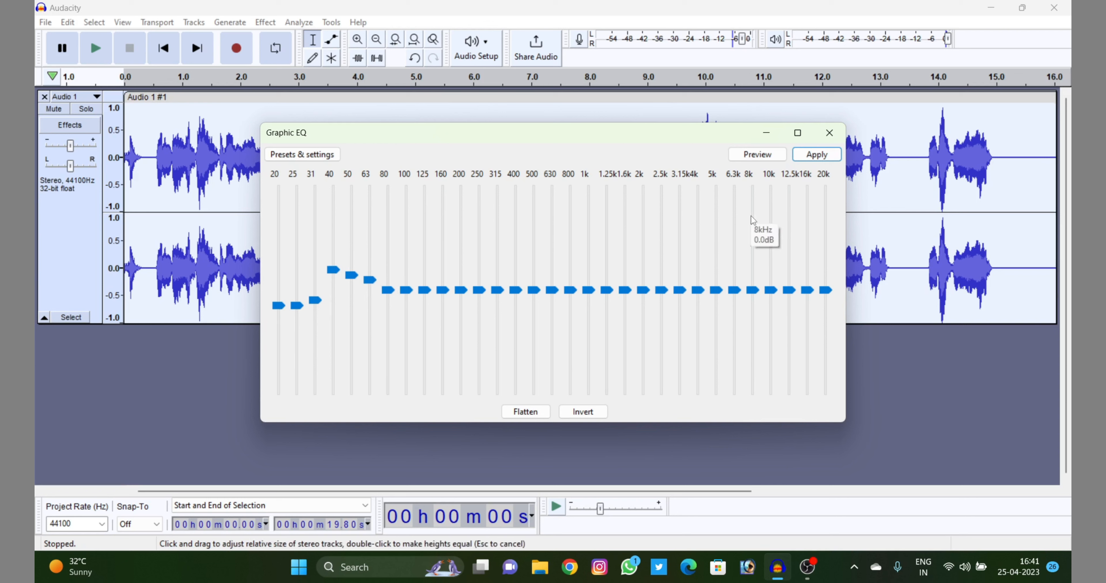
left_click(772, 201)
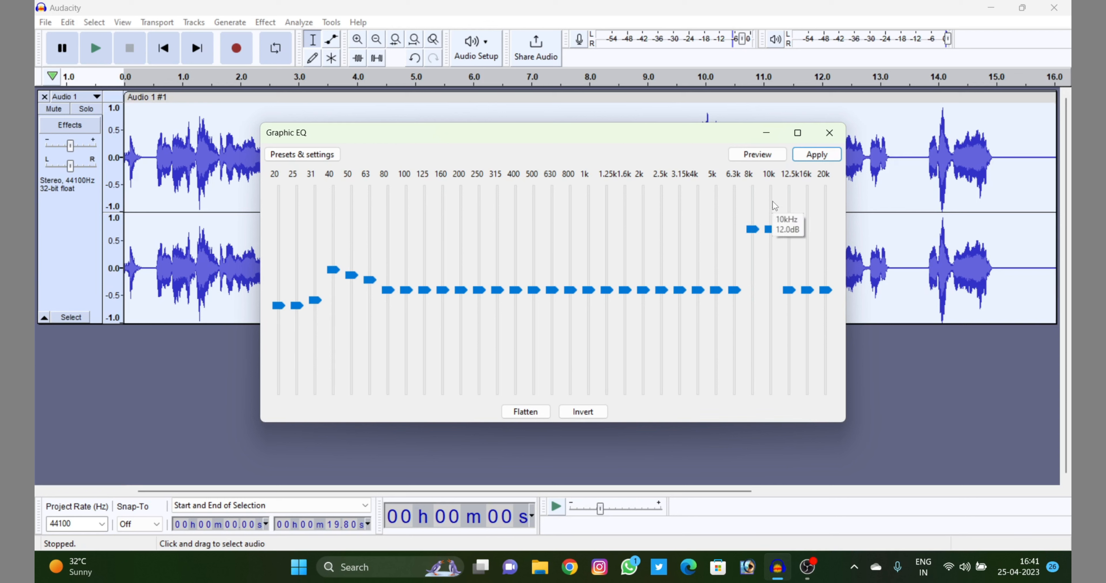
left_click(789, 209)
left_click(788, 209)
left_click(821, 203)
left_click(821, 203)
left_click(808, 201)
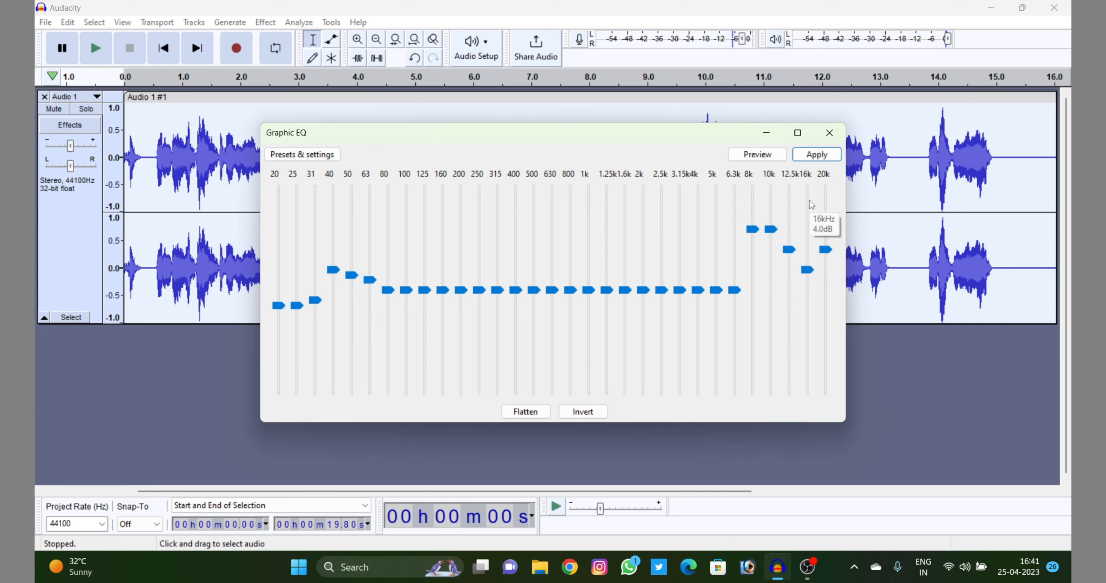
left_click(808, 200)
left_click(808, 200)
left_click(809, 201)
Step: Boost the 5 kHz and 3.15 kHz bands to about 12 dB each
left_click(715, 208)
left_click(715, 209)
left_click(715, 209)
left_click(681, 208)
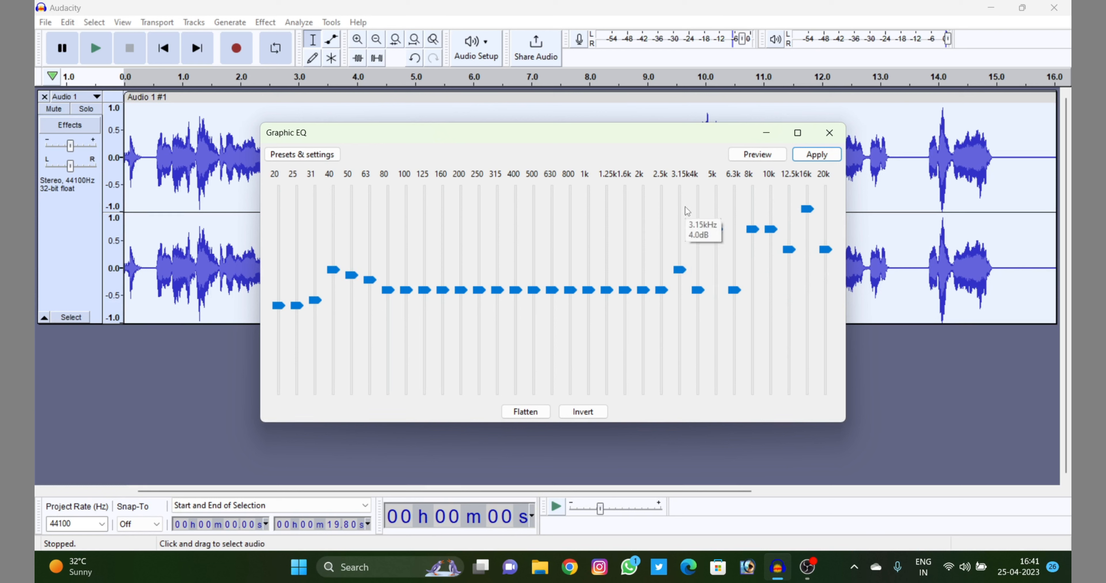
left_click(680, 208)
left_click(681, 208)
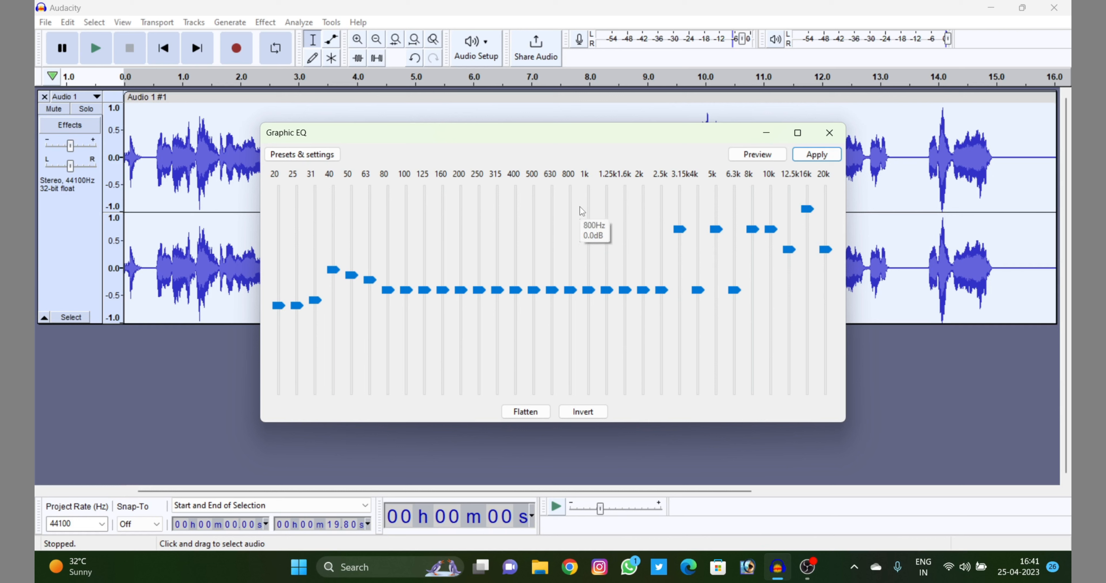
Step: Raise the 1 kHz band to about 12 dB, 400 and 160 Hz to 8 dB, 100 Hz to 4 dB and 63 Hz to 6 dB
left_click(592, 198)
left_click(585, 200)
left_click(584, 199)
left_click(513, 207)
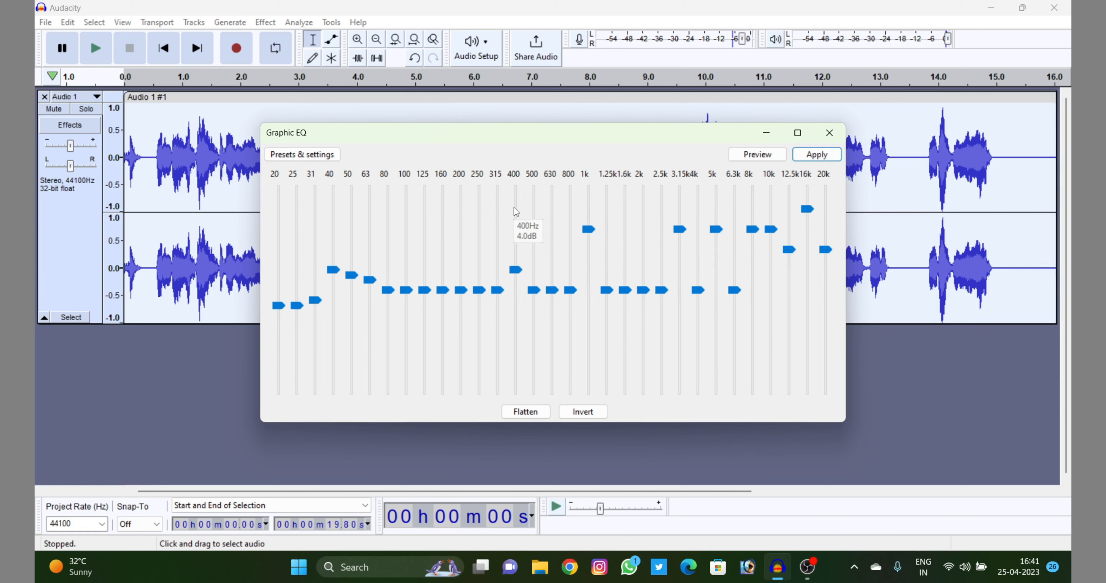
left_click(513, 208)
left_click(449, 211)
left_click(449, 211)
left_click(406, 210)
left_click(369, 223)
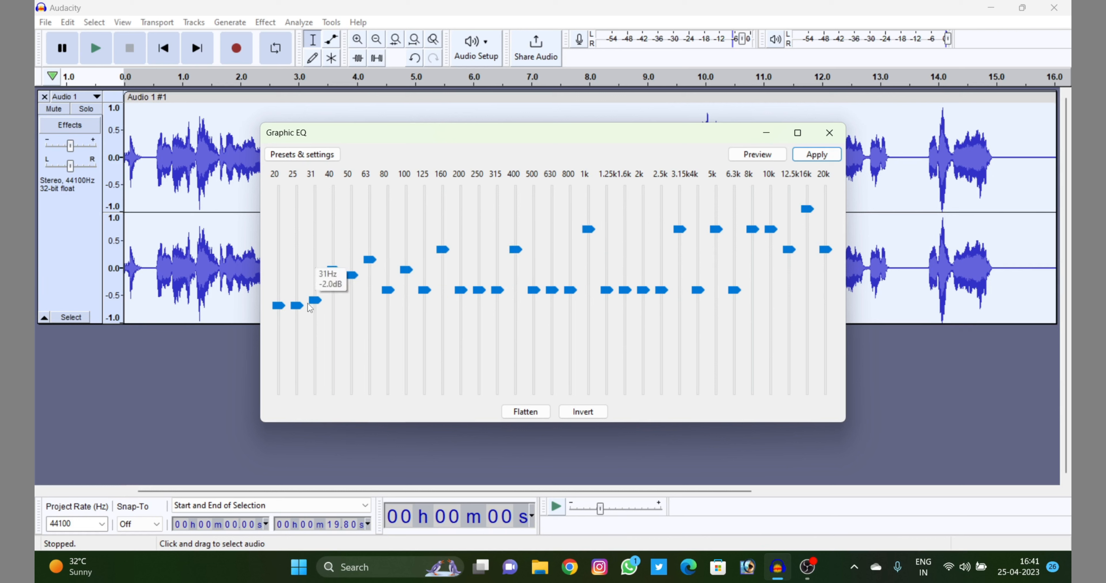
Step: Set 20 Hz to about -7 dB, 31 Hz to -6, 50 Hz to -1, 63 Hz to 2, 200 Hz to -4 and 250 Hz to 4 dB
left_click(315, 333)
left_click(281, 324)
left_click(351, 309)
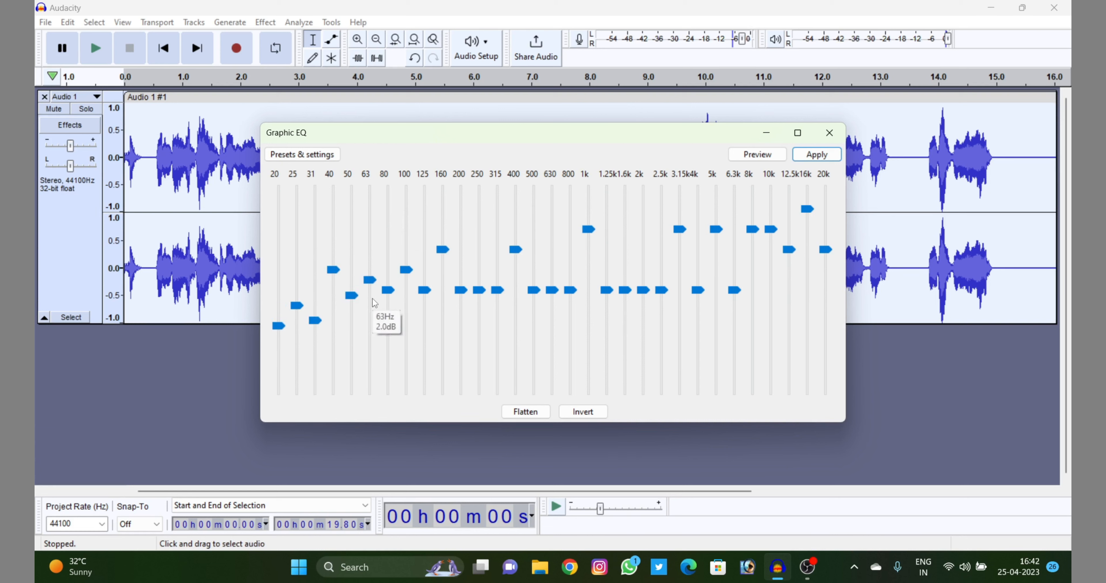
left_click(370, 301)
left_click(461, 305)
left_click(476, 266)
Step: Raise the 2.5, 4 and 6.3 kHz bands to about 4 dB, and set 8 and 12.5 kHz to about 12 dB
left_click(665, 245)
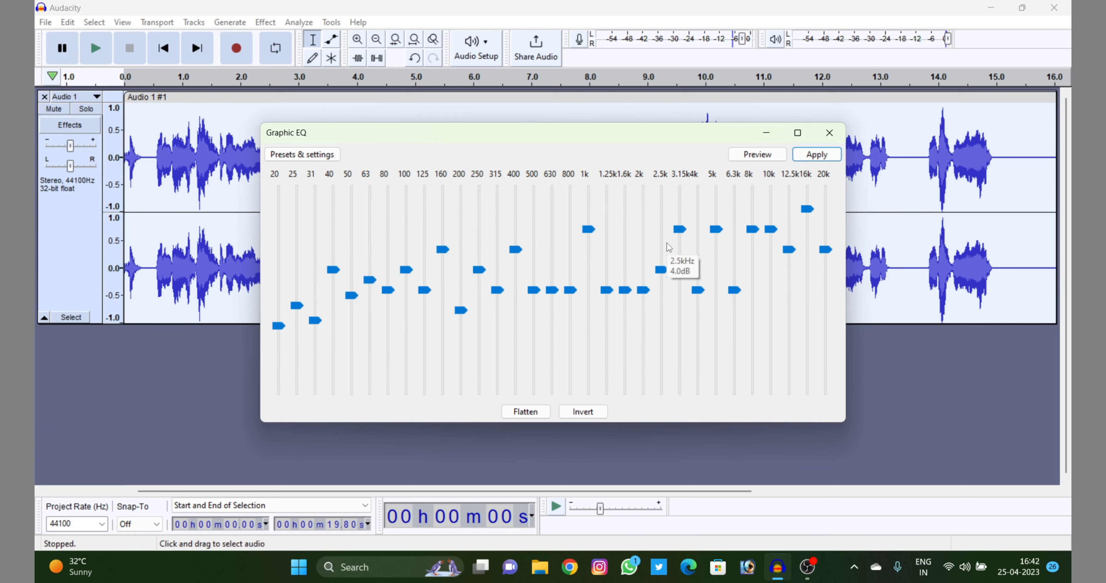
left_click(700, 205)
left_click(739, 205)
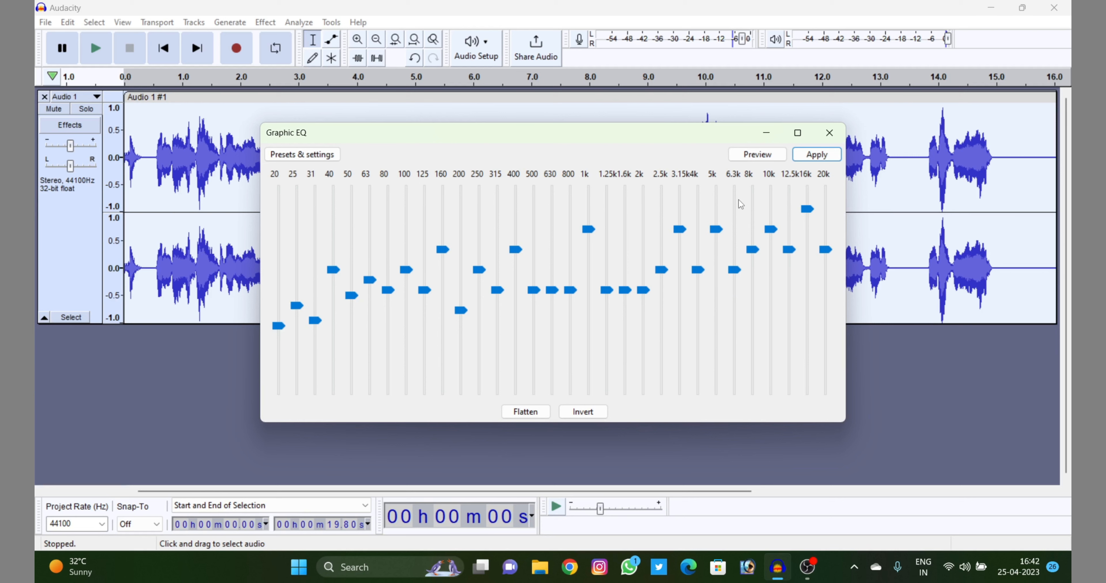
left_click(755, 222)
left_click(788, 207)
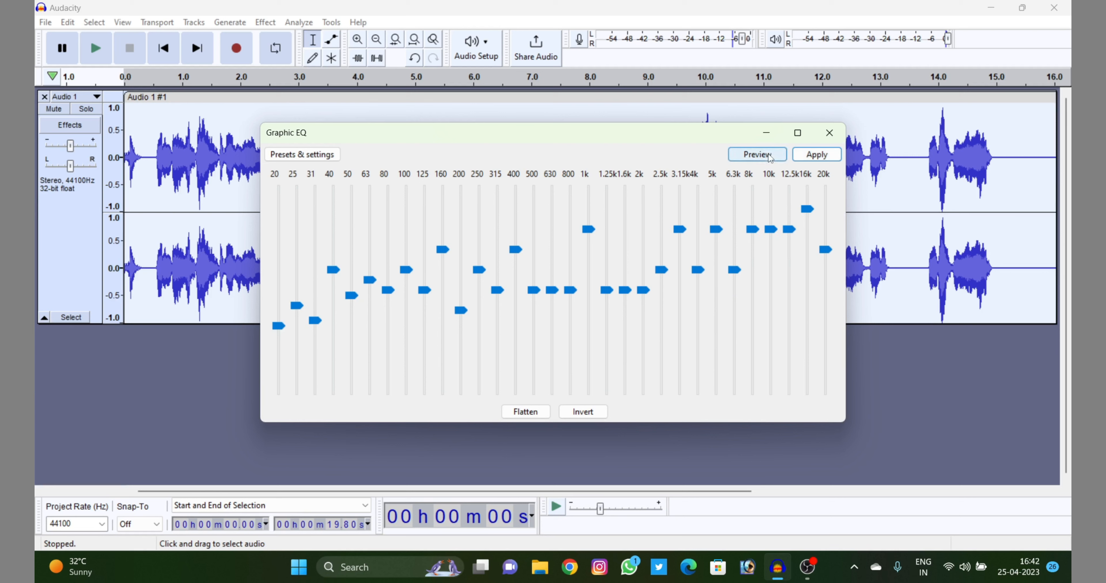
Step: Preview the equalization, set the 20 Hz band to about -3 dB, and apply the Graphic EQ to the recording
left_click(756, 154)
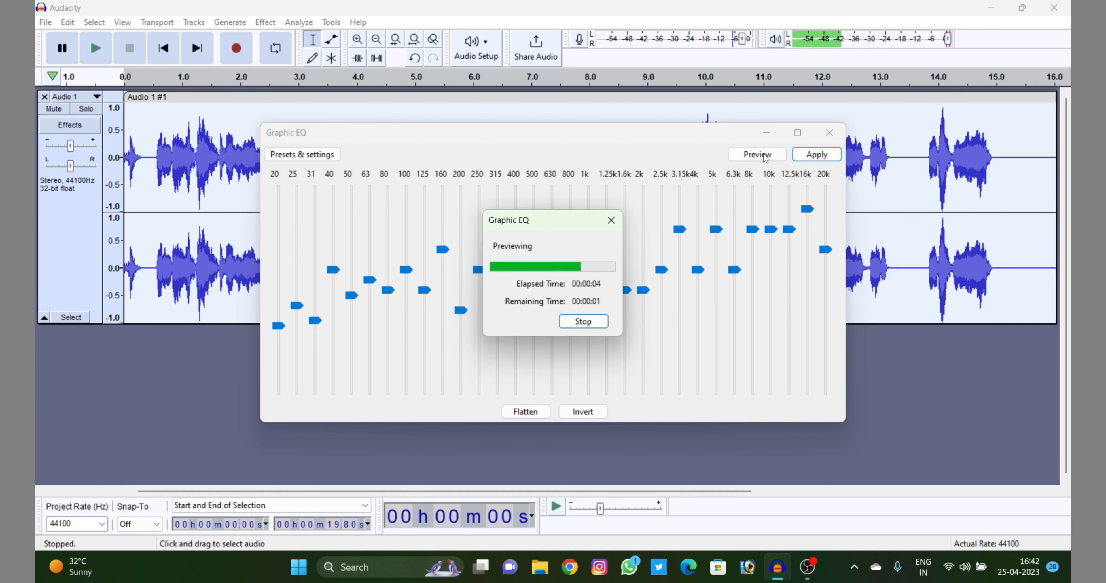
left_click(612, 220)
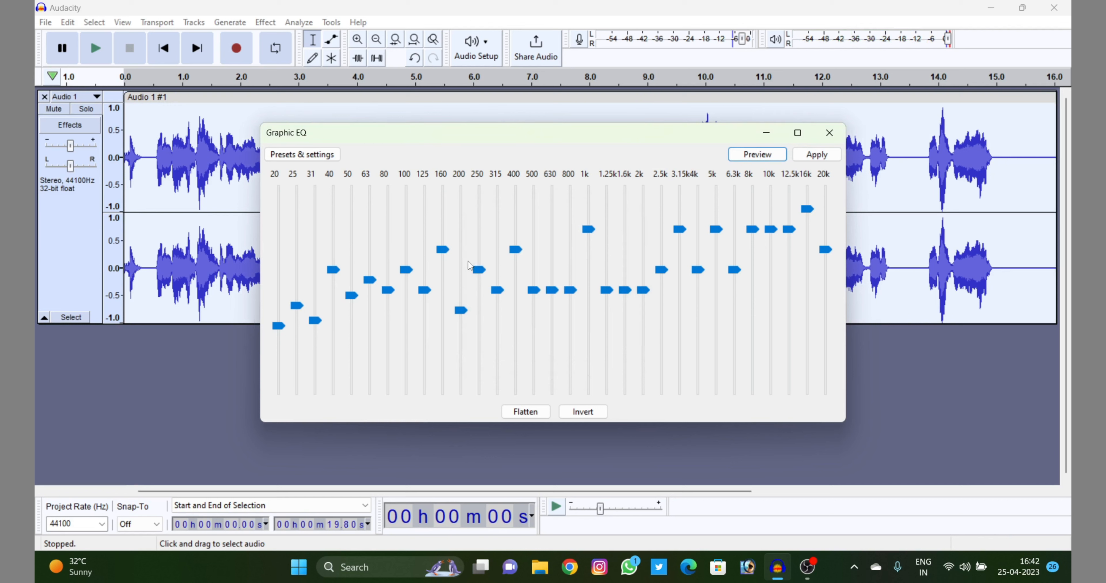
left_click(415, 316)
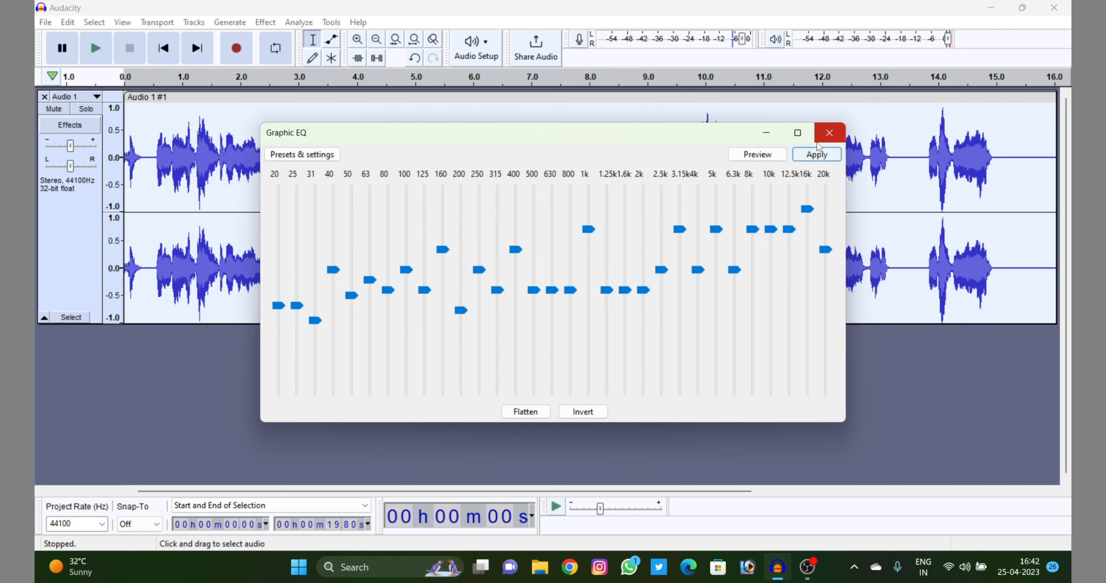
left_click(816, 155)
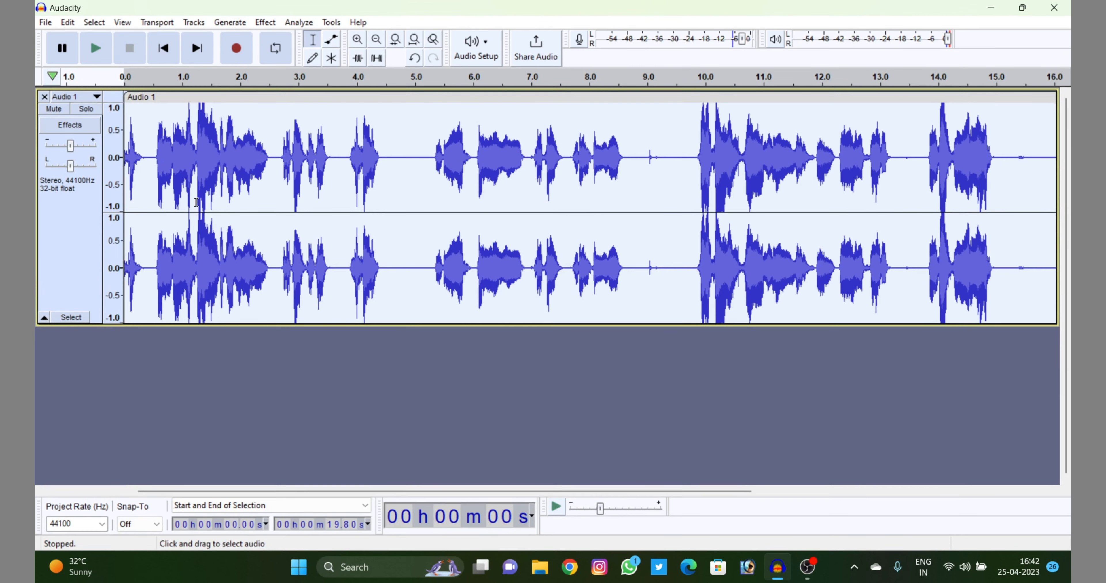
Step: Play back the equalized recording from the beginning and pause it at about 11 seconds
left_click(98, 41)
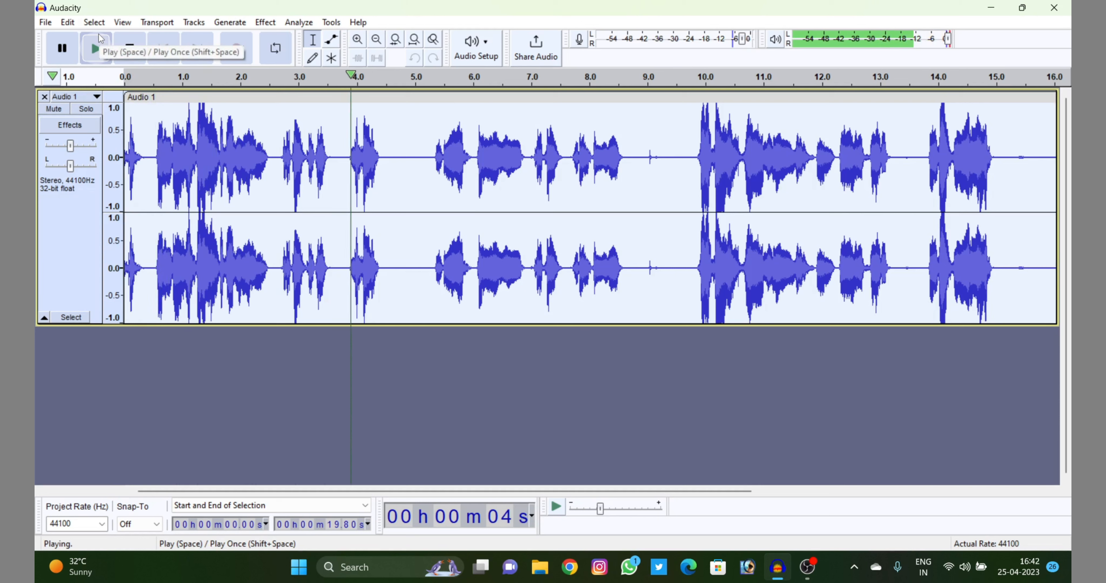
left_click(61, 49)
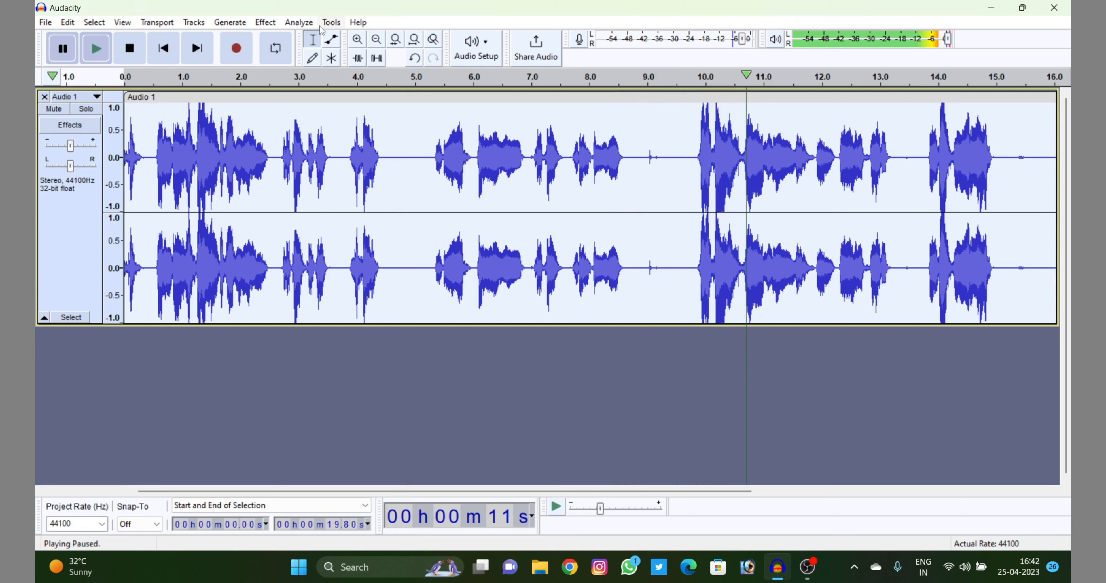
Step: Preview the Reverb effect on the recording with its current settings and close it without applying
left_click(265, 22)
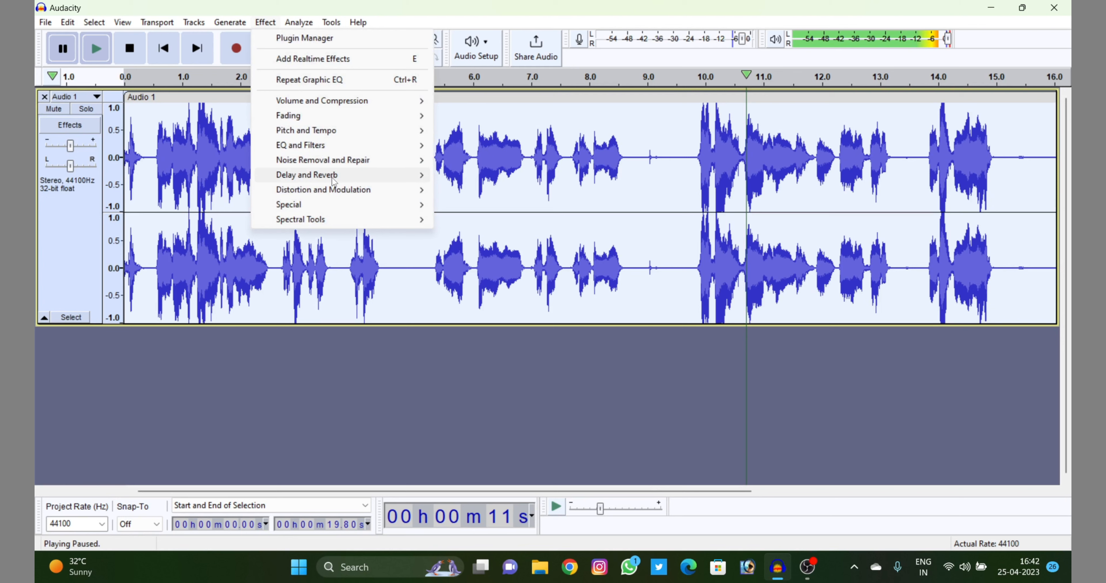
mouse_move(334, 180)
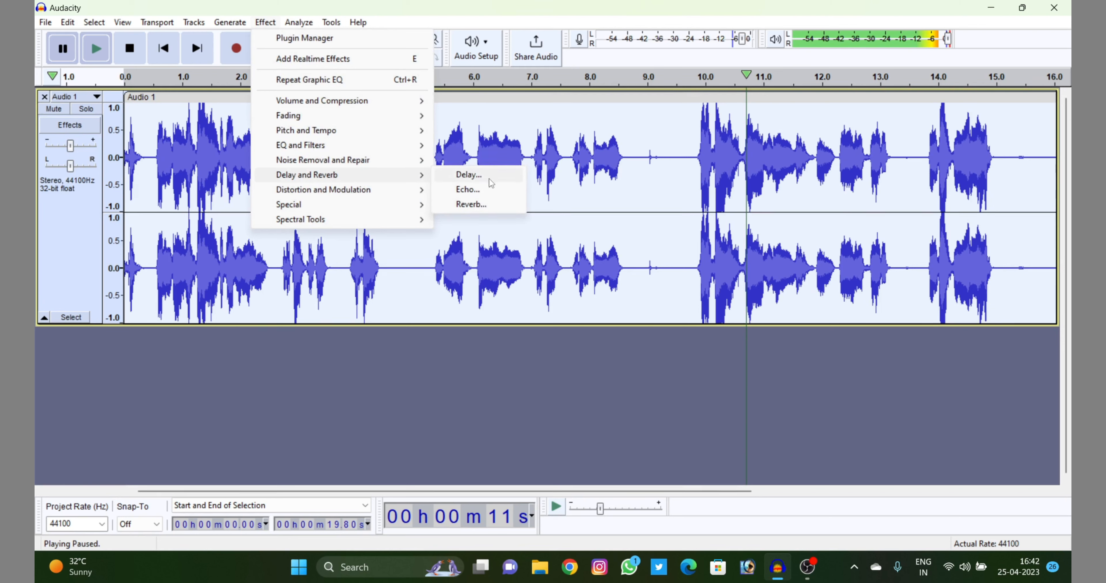
left_click(265, 22)
left_click(273, 25)
mouse_move(349, 180)
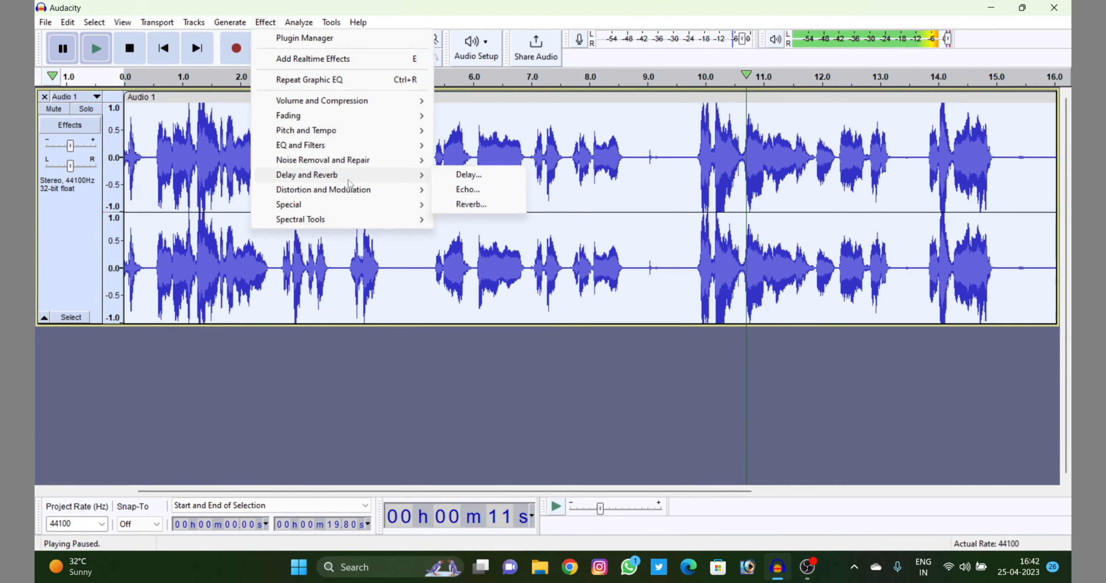
left_click(502, 206)
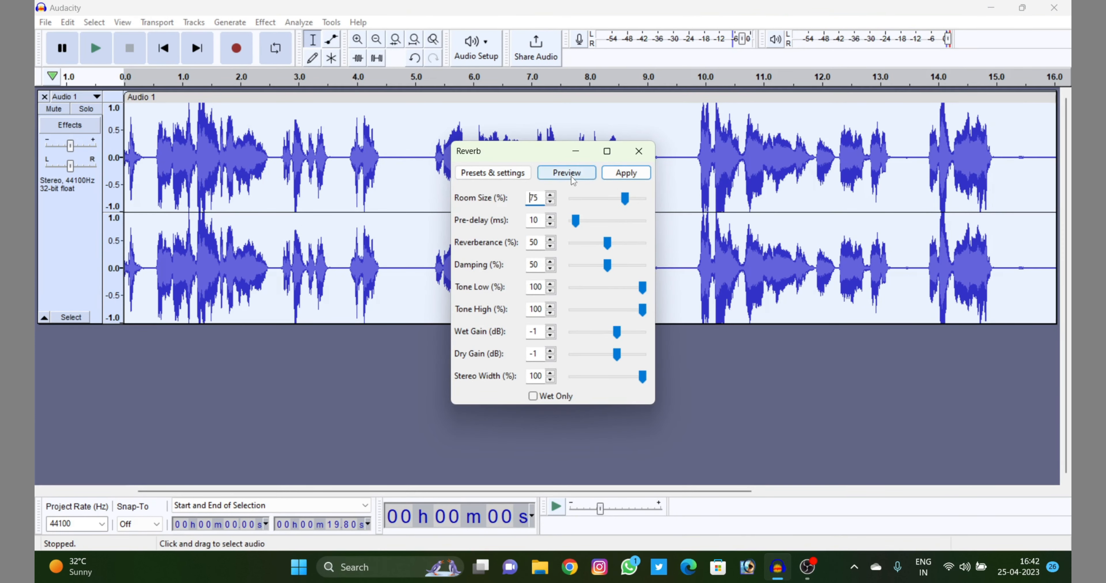
left_click(571, 173)
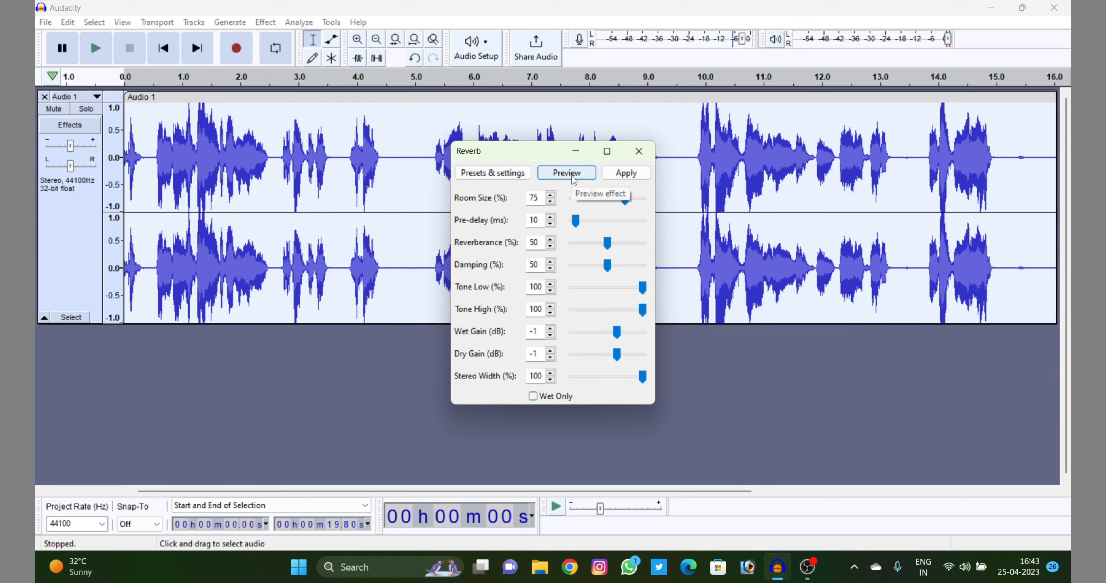
left_click(639, 151)
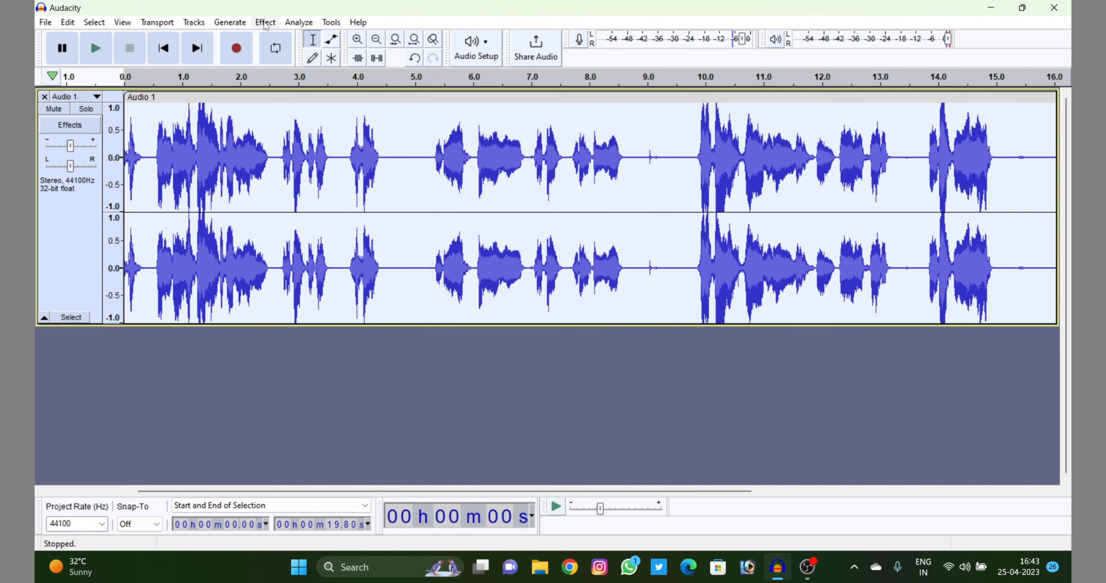
Step: Preview the Delay effect on the recording with its current settings and close it without applying
left_click(265, 22)
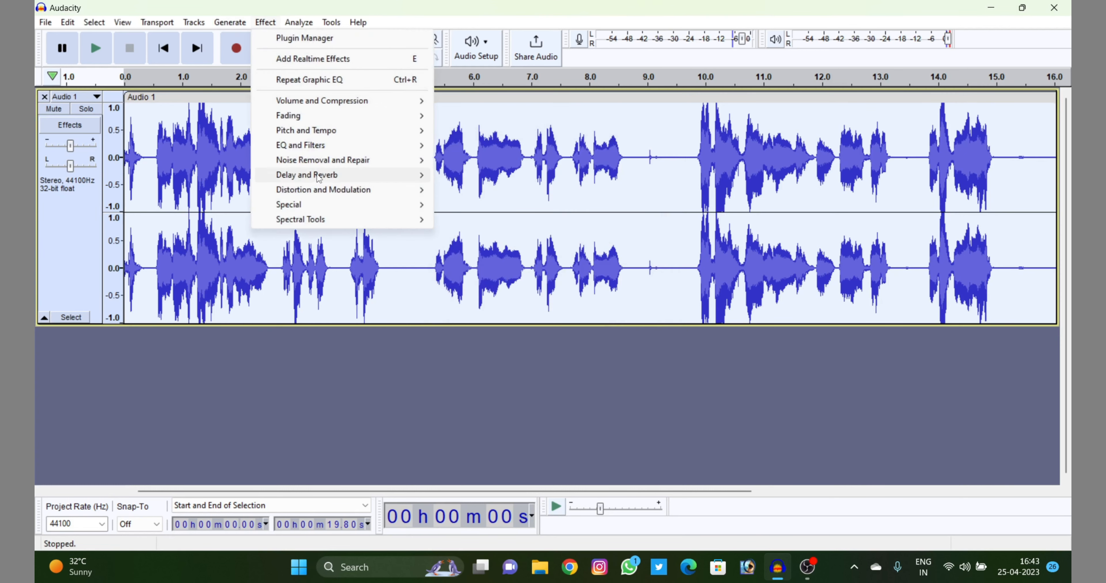
mouse_move(318, 178)
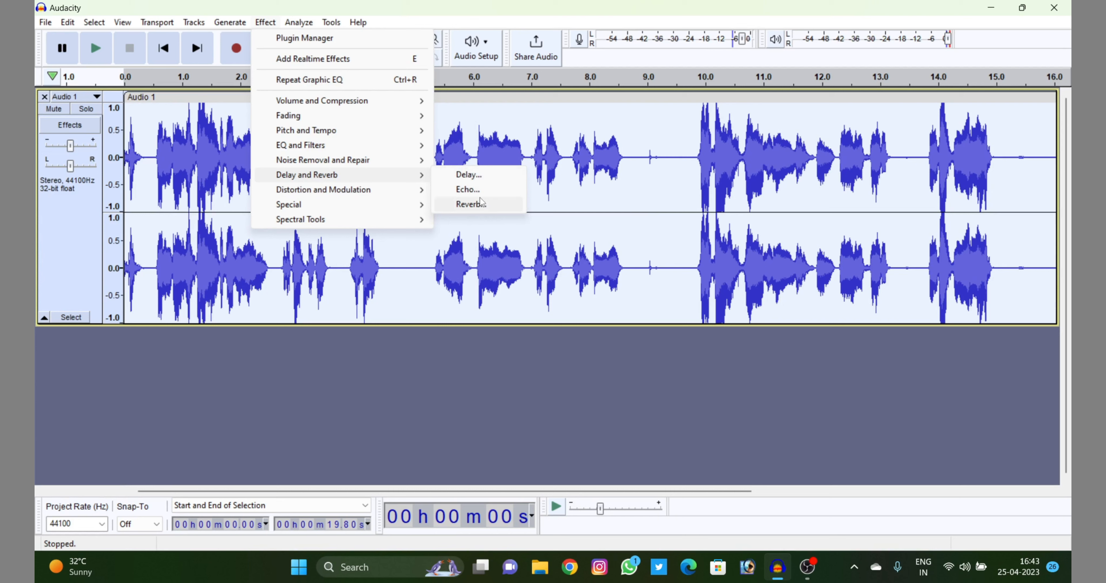
left_click(486, 179)
left_click(639, 207)
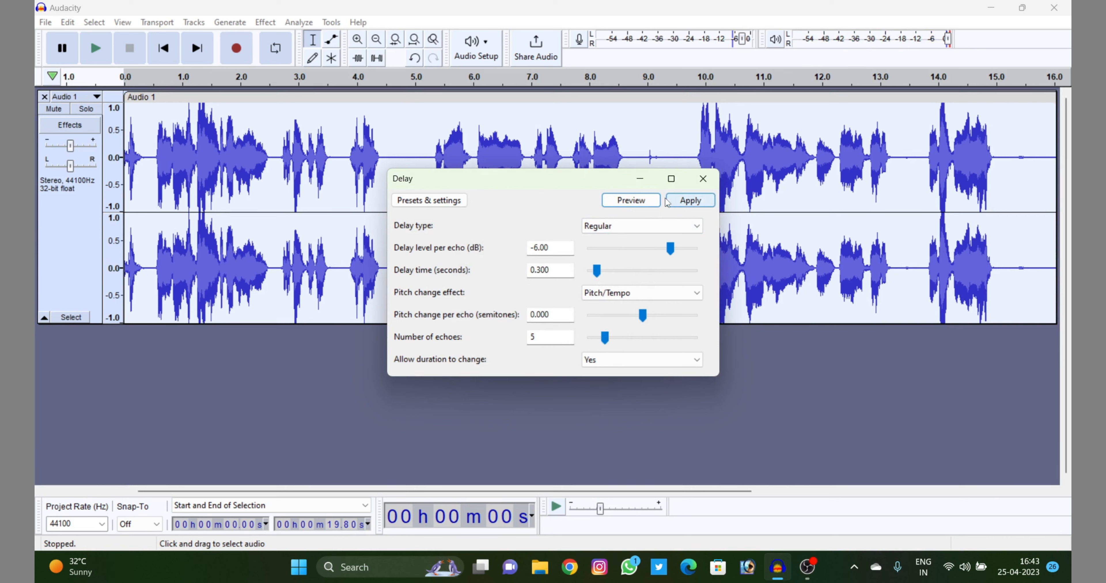
left_click(703, 178)
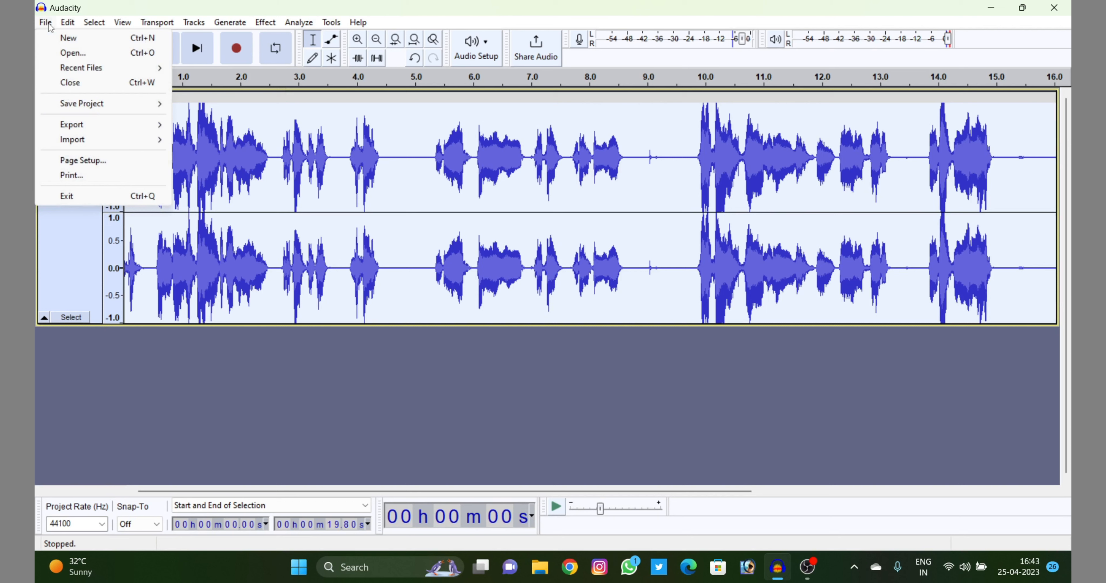
Step: Export the recording as a 16-bit PCM WAV file named untitled to New Volume (D:), with blank metadata tags
mouse_move(104, 125)
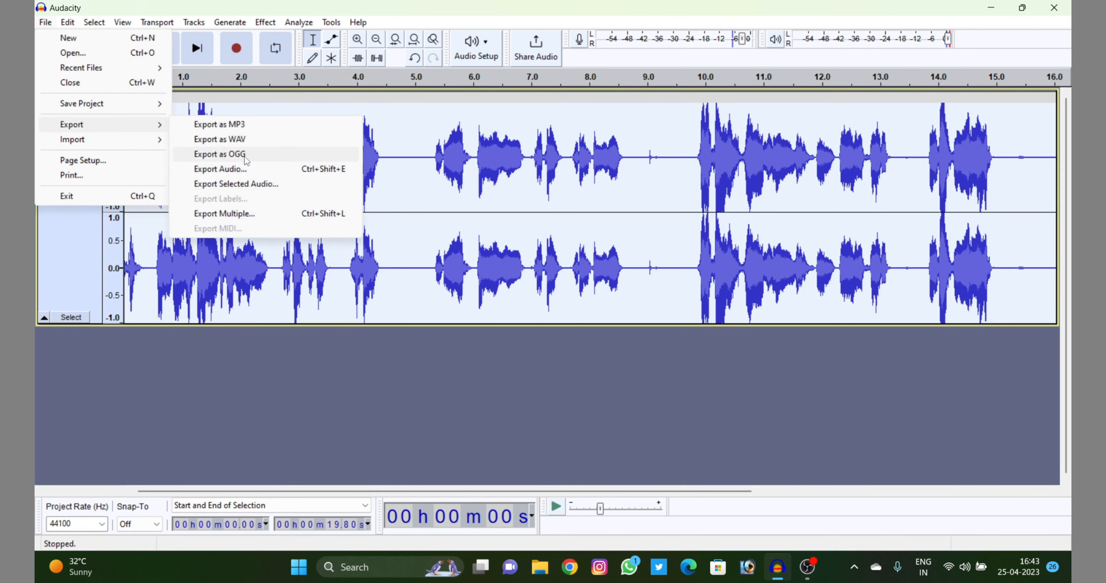
left_click(259, 138)
left_click(73, 216)
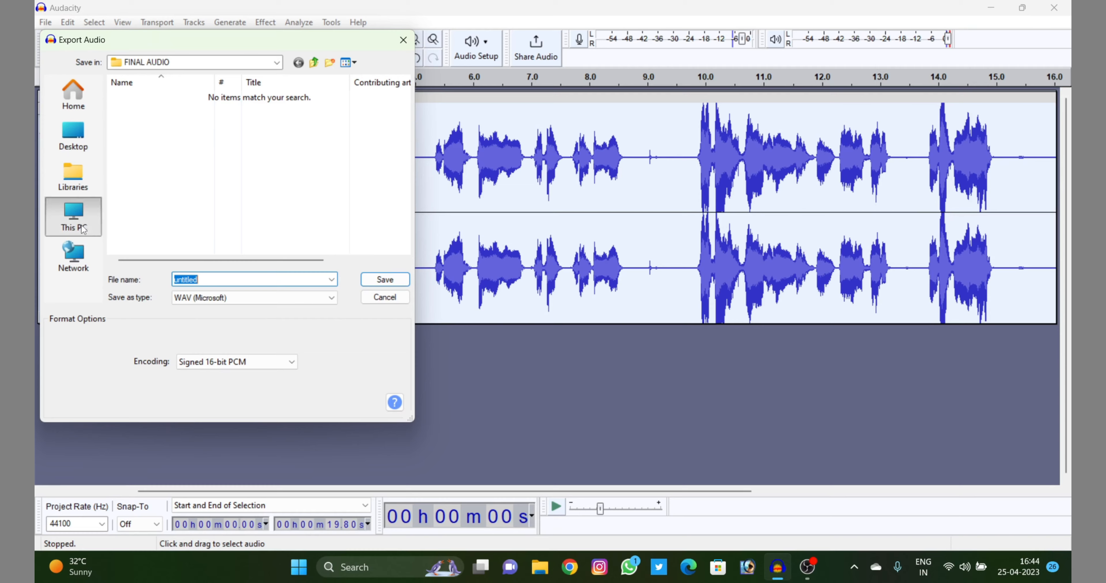
double_click(199, 150)
double_click(224, 99)
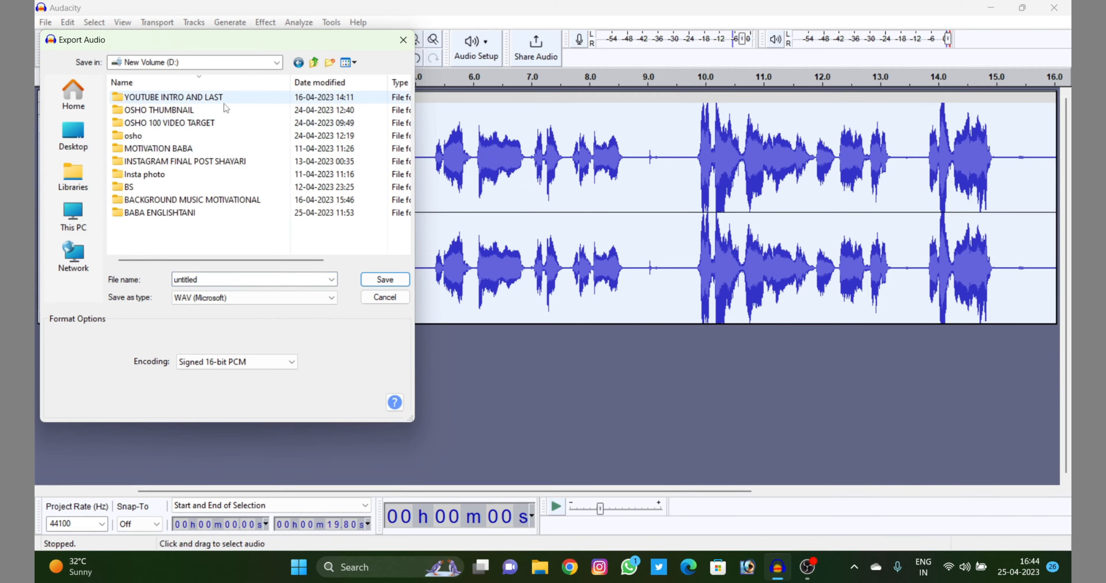
left_click(385, 279)
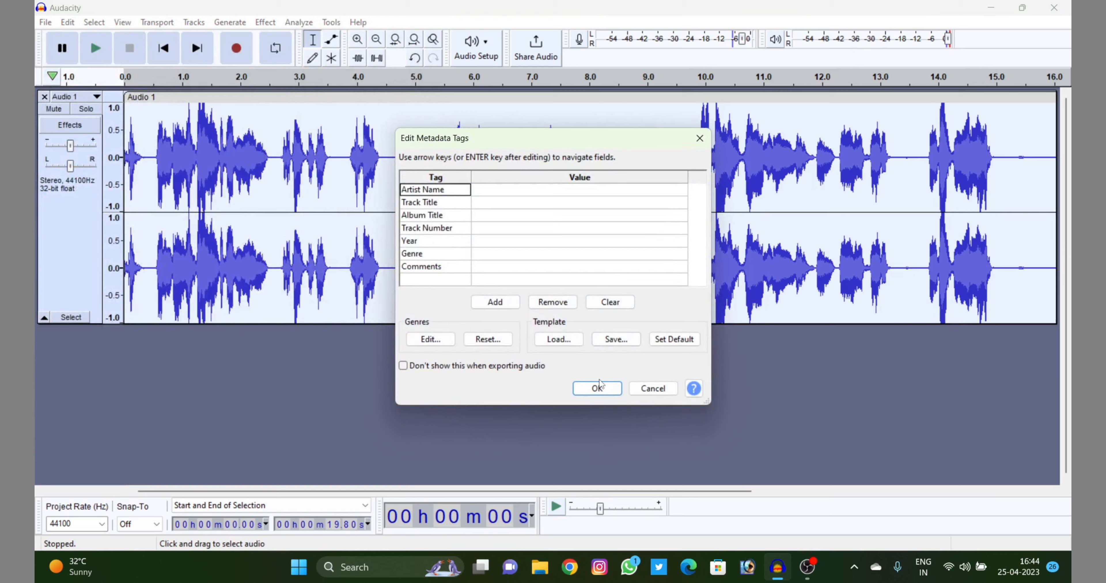
left_click(599, 387)
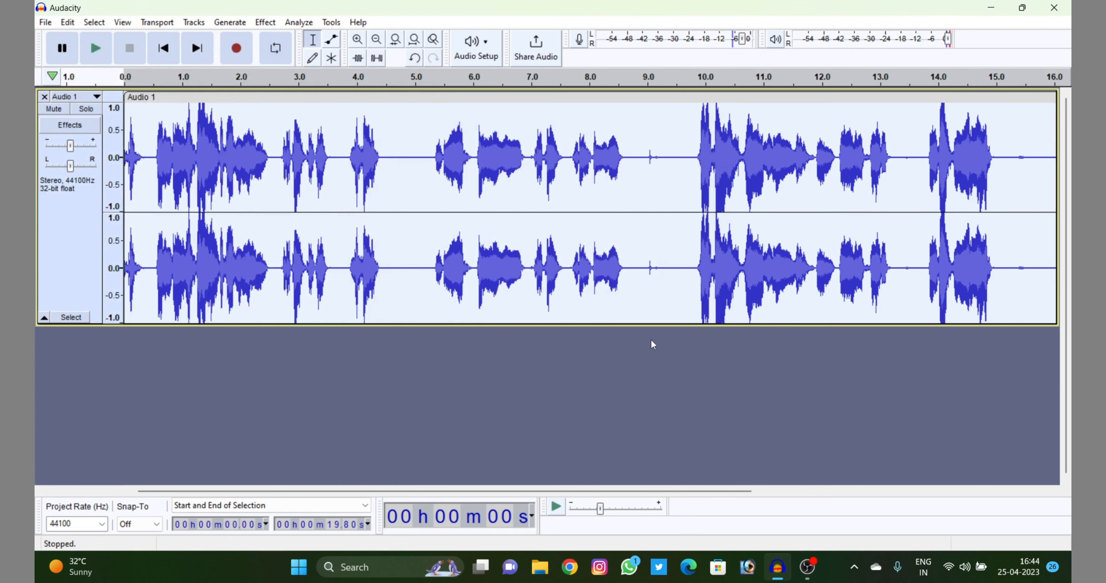